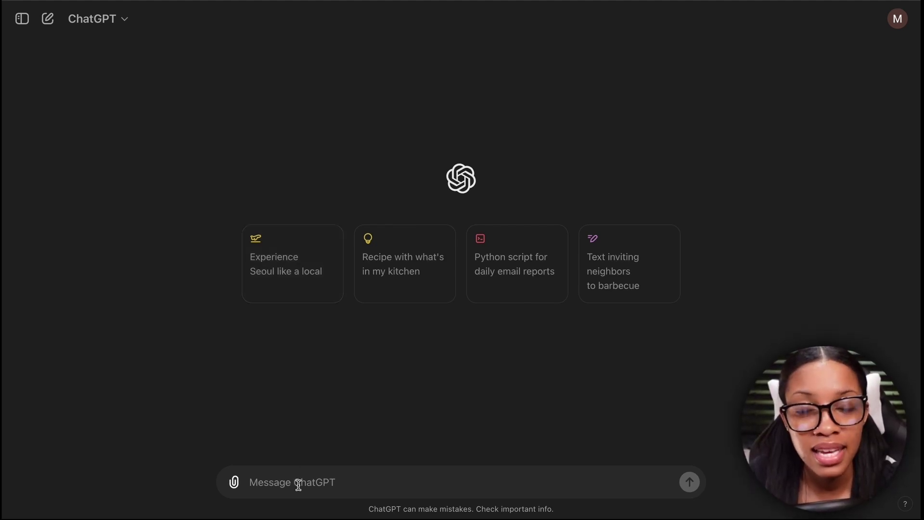
Ask ChatGPT "give me 10 kids 2d animation story ideas" and highlight the Space Explorers idea in the reply
type("give me 10 kids 2d animation story ideas")
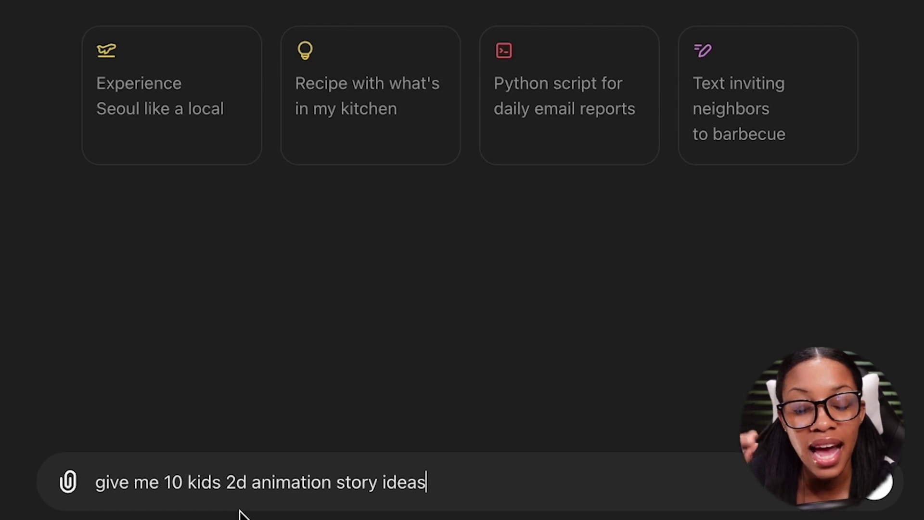
key("Return")
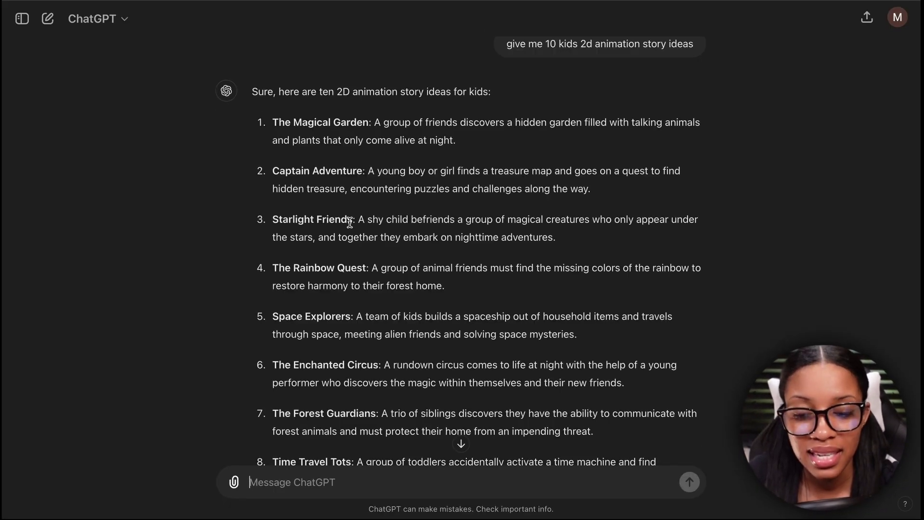
scroll(295, 135, "down", 1)
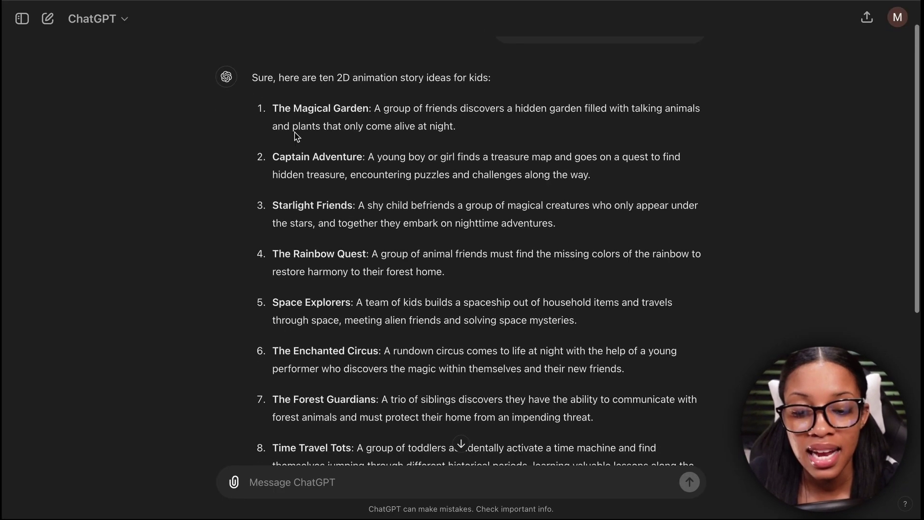
scroll(278, 155, "down", 4)
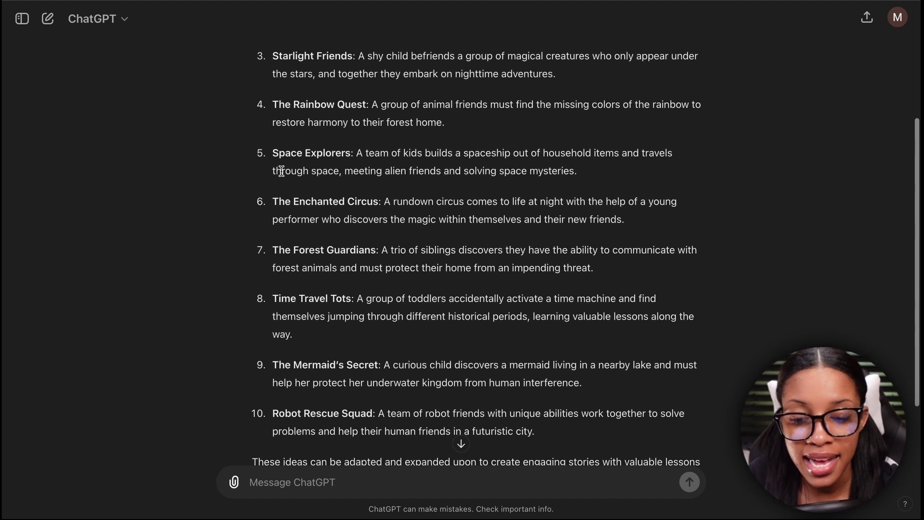
left_click_drag(273, 144, 723, 180)
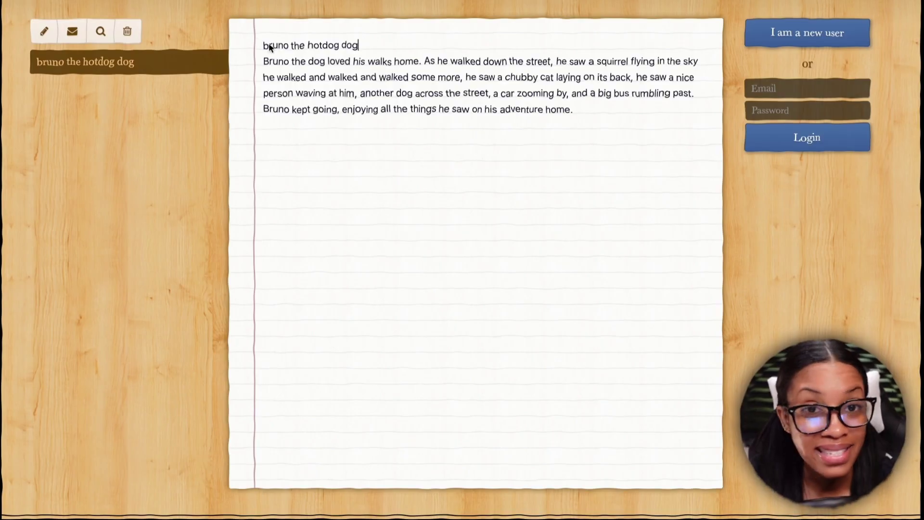
Switch to the online notepad and read through the "bruno the hotdog dog" story, highlighting its text
left_click_drag(263, 61, 277, 61)
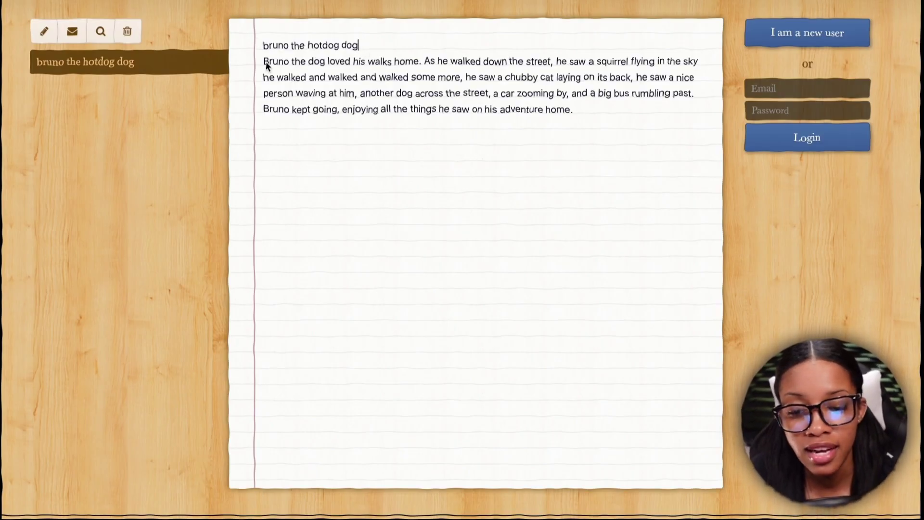
left_click_drag(195, 84, 648, 188)
left_click(307, 21)
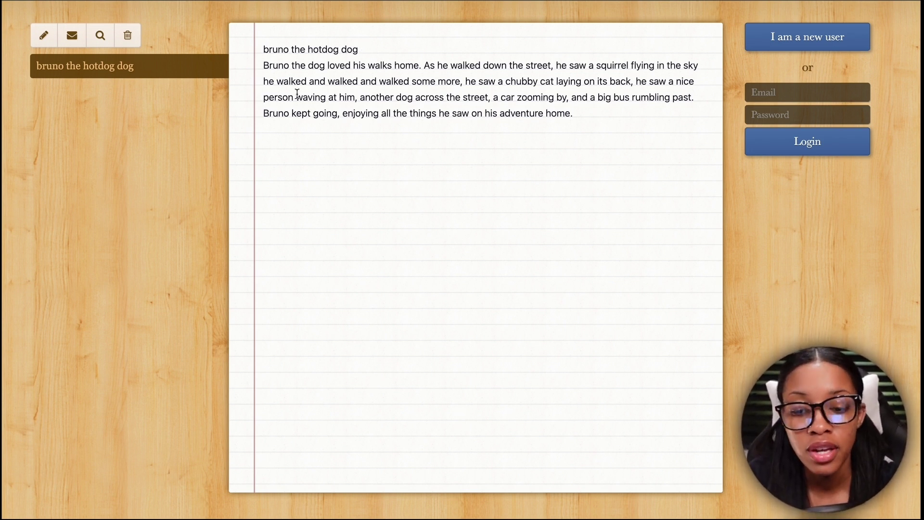
left_click_drag(264, 62, 588, 125)
left_click(595, 118)
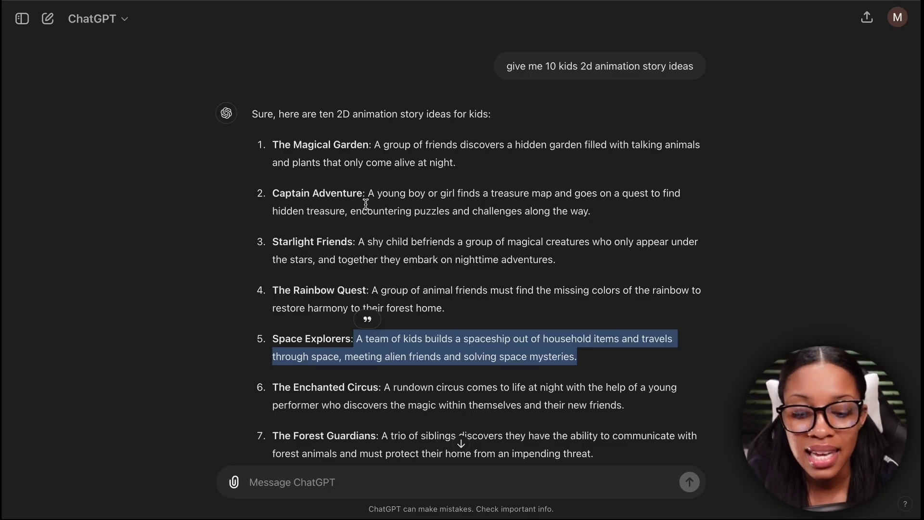
In ChatGPT, draft the prompt "give me a 2d animation story about (animation idea). describe the scenes and backgrounds and what the narrator will say."
scroll(365, 204, "down", 5)
left_click(361, 472)
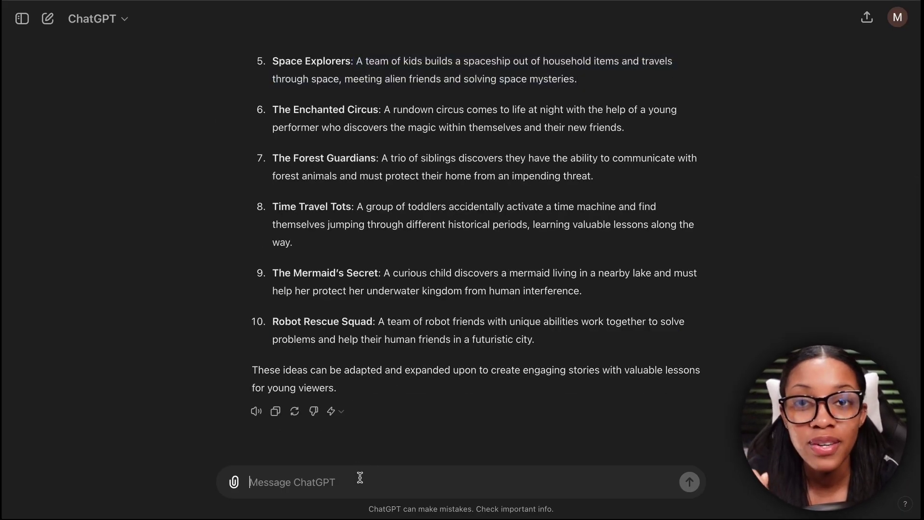
type("give me a 2d animation story about (animation idea). describe the scenes and background and what the narrator will say.")
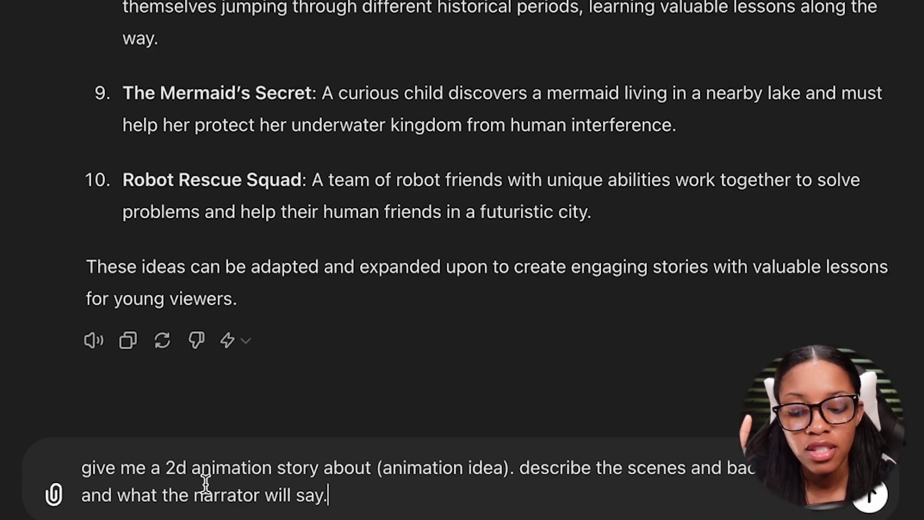
Replace the "(animation idea)" placeholder in the prompt with the copied Space Explorers title and description, and send the prompt
left_click(379, 467)
left_click_drag(379, 467, 509, 474)
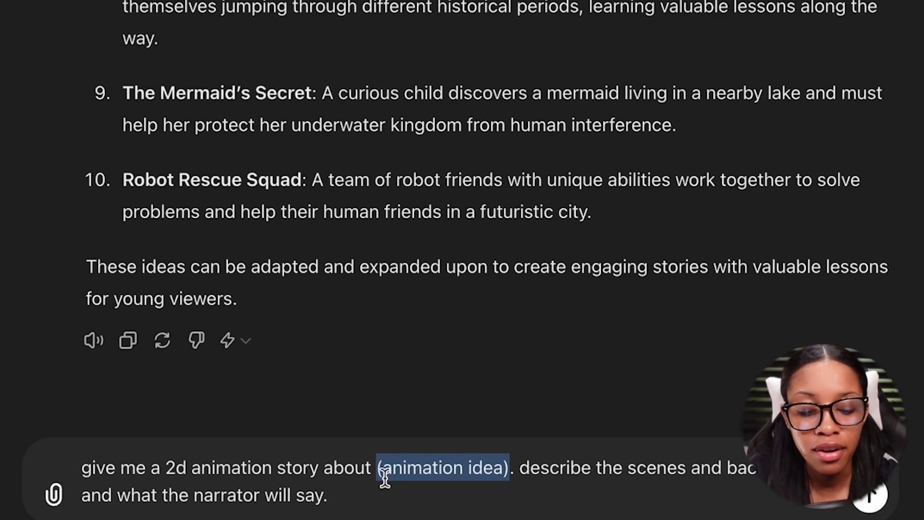
key("BackSpace")
left_click_drag(273, 129, 593, 160)
key("ctrl+c")
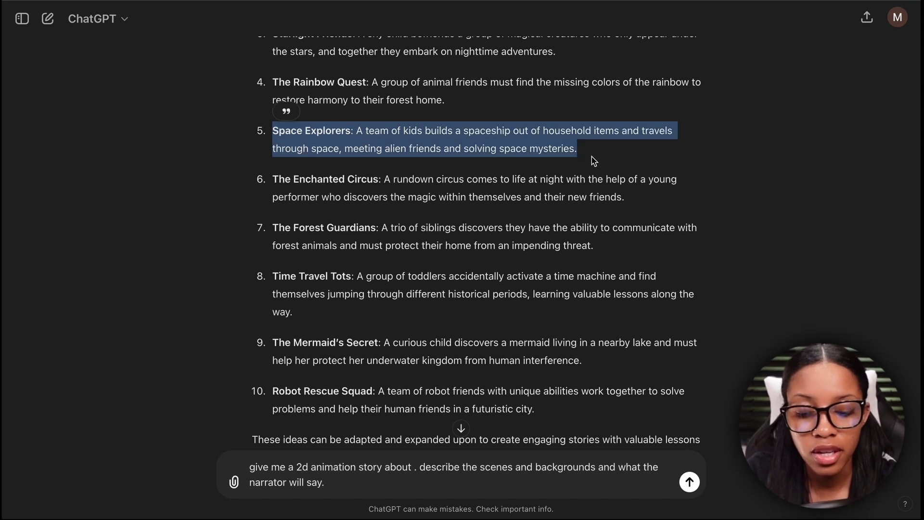
left_click(413, 467)
key("ctrl+v")
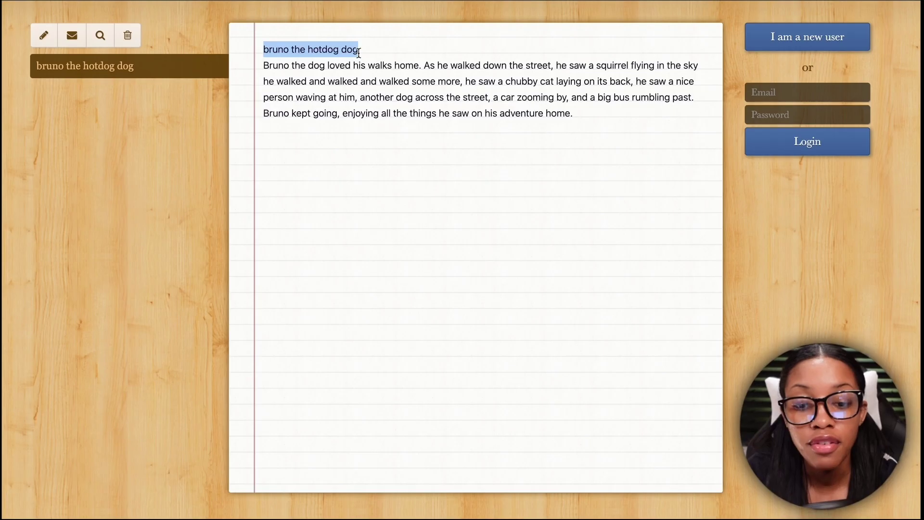
left_click(371, 50)
left_click_drag(363, 48, 262, 49)
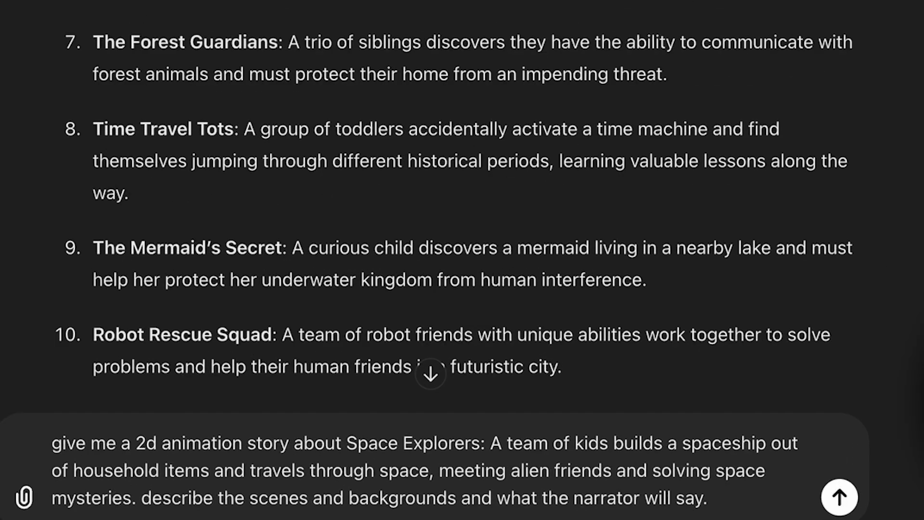
left_click(830, 512)
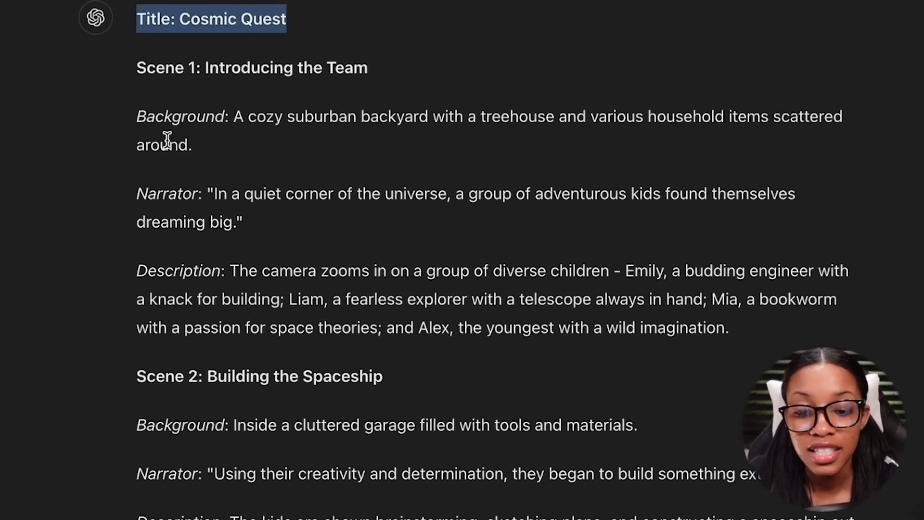
Review Scene 1's background, narrator line and description in the Cosmic Quest story, and highlight the full Bruno story in the notepad
left_click(326, 70)
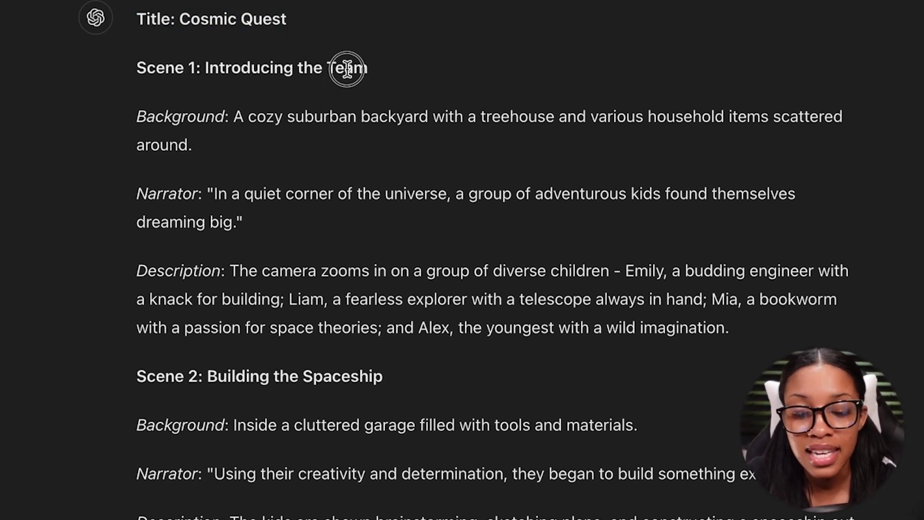
left_click_drag(136, 116, 191, 144)
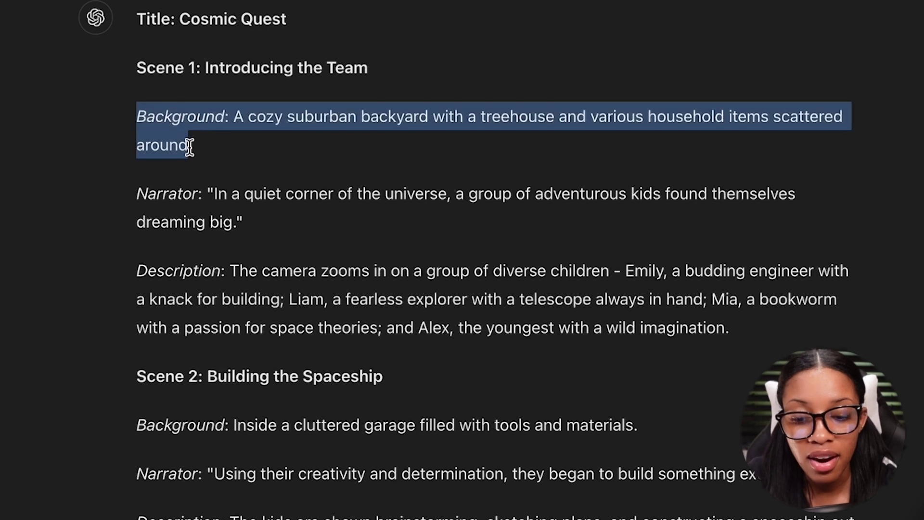
left_click_drag(136, 193, 247, 218)
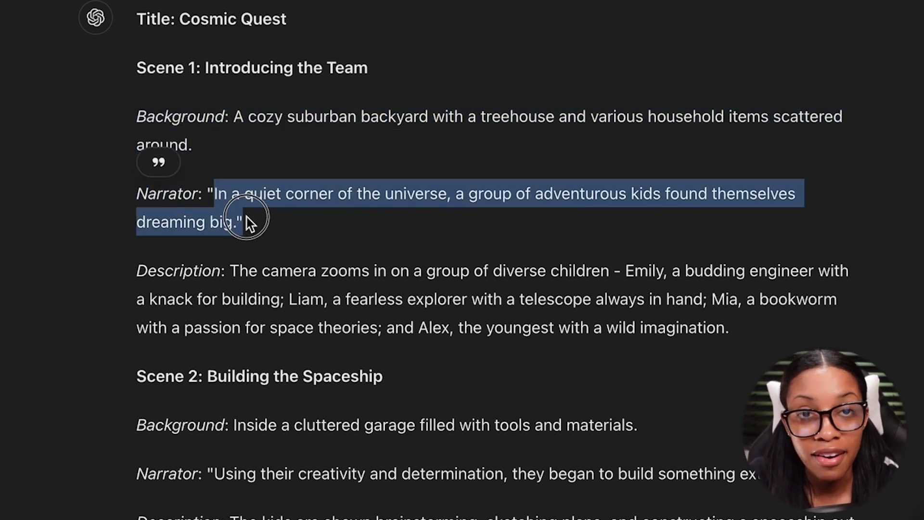
left_click(137, 269)
left_click_drag(138, 270, 230, 271)
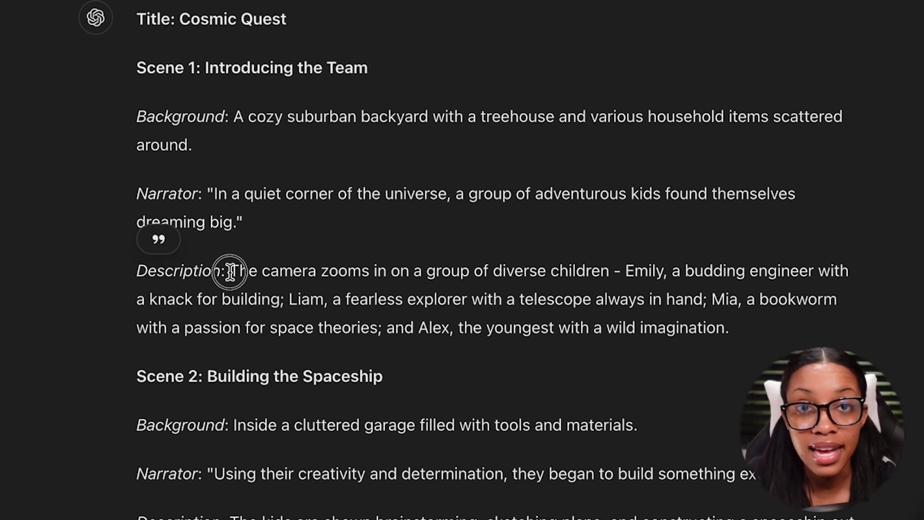
scroll(299, 137, "up", 2)
scroll(292, 202, "down", 2)
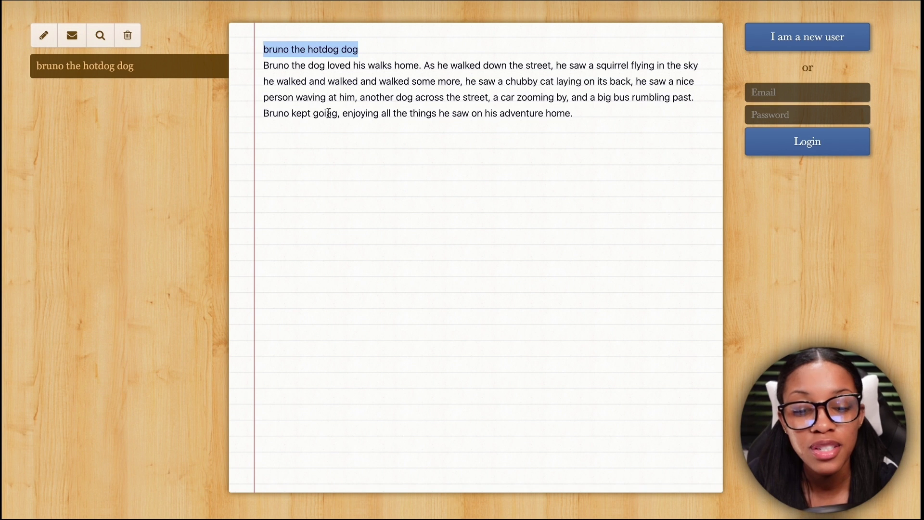
left_click_drag(579, 114, 265, 36)
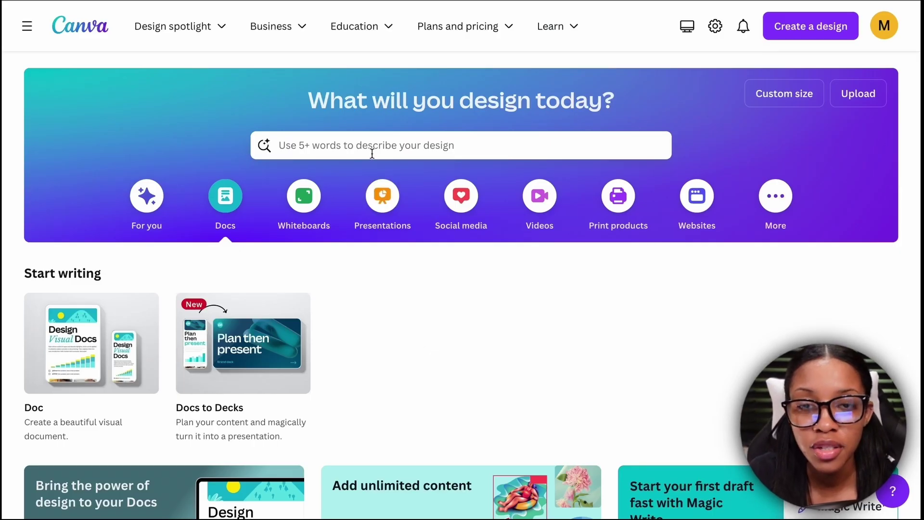
Switch to Canva, search for "youtube video chapter" and create a blank YouTube Video Chapter design
left_click(374, 150)
type("youtube video chapter")
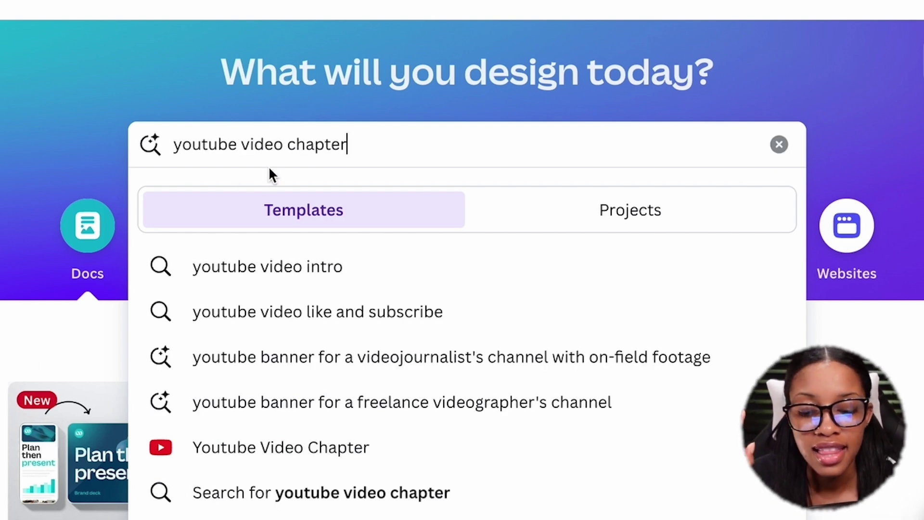
key("Return")
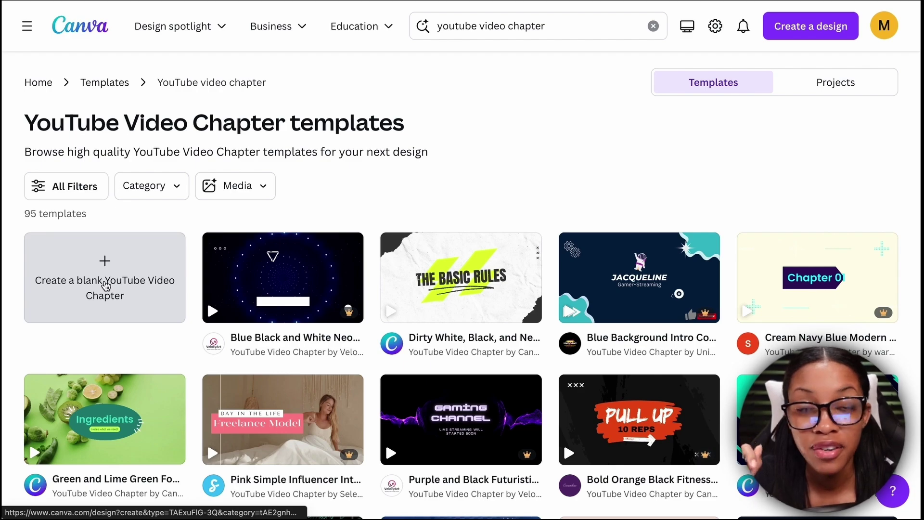
left_click(106, 285)
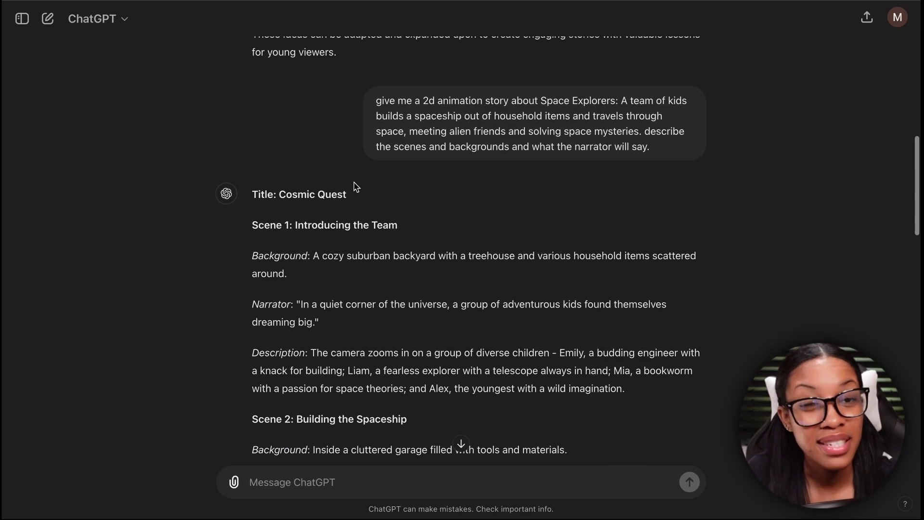
scroll(354, 186, "down", 3)
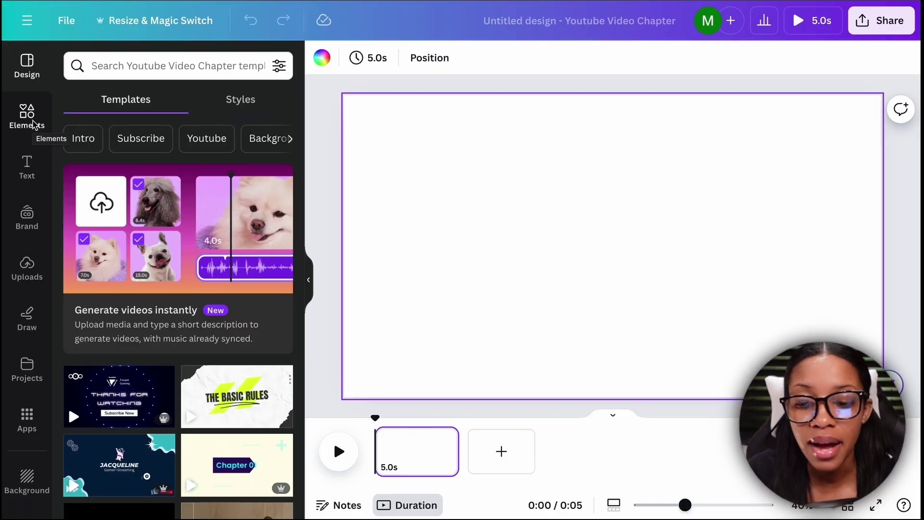
Search the design elements for "street background" and limit the results to graphics
left_click(30, 116)
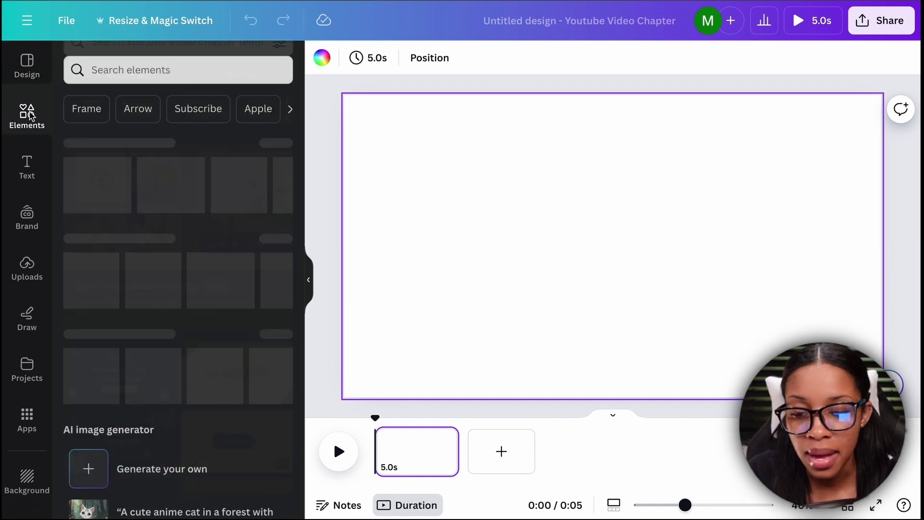
left_click(161, 68)
type("street back")
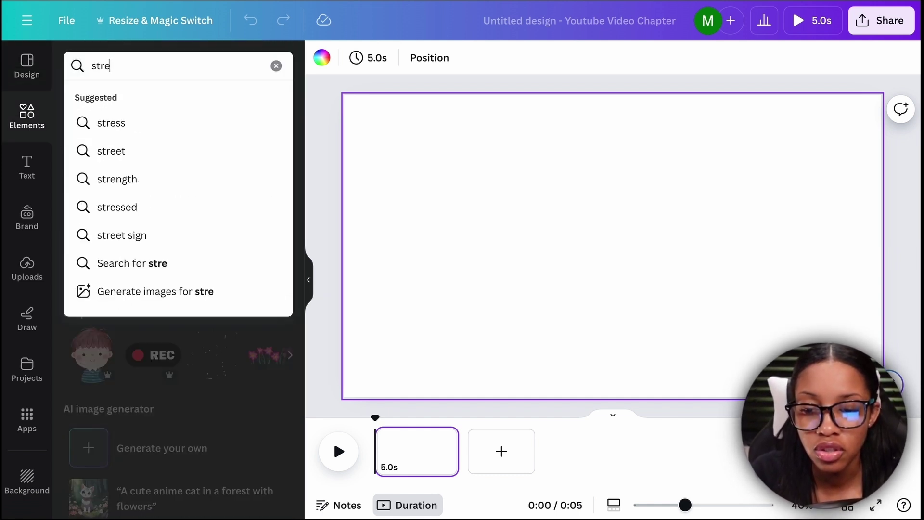
left_click(126, 109)
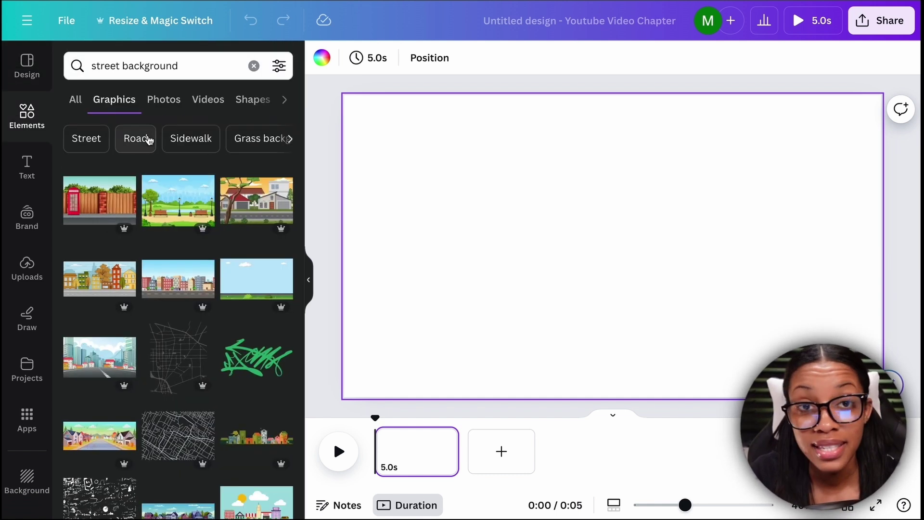
Add the cartoon street graphic with the red-roofed house and coffee shop, and enlarge it to fill the whole page
scroll(185, 302, "down", 5)
scroll(185, 303, "down", 4)
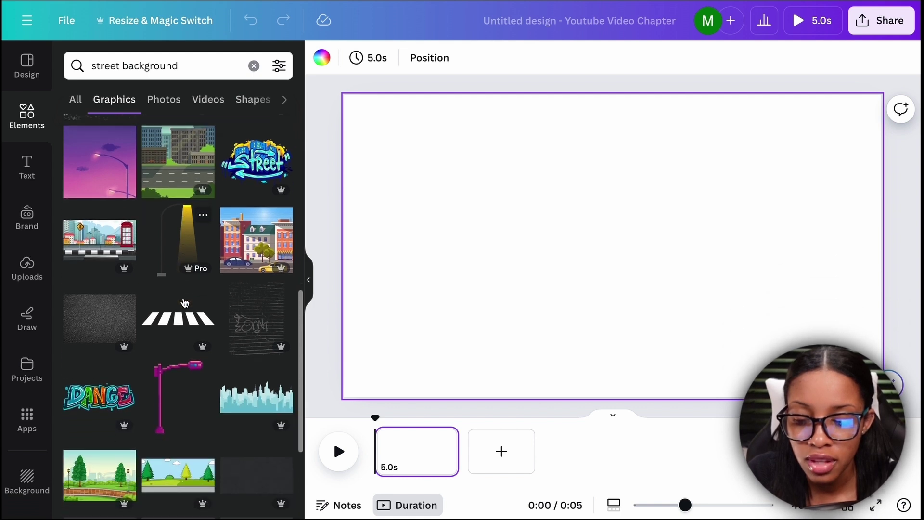
left_click(184, 301)
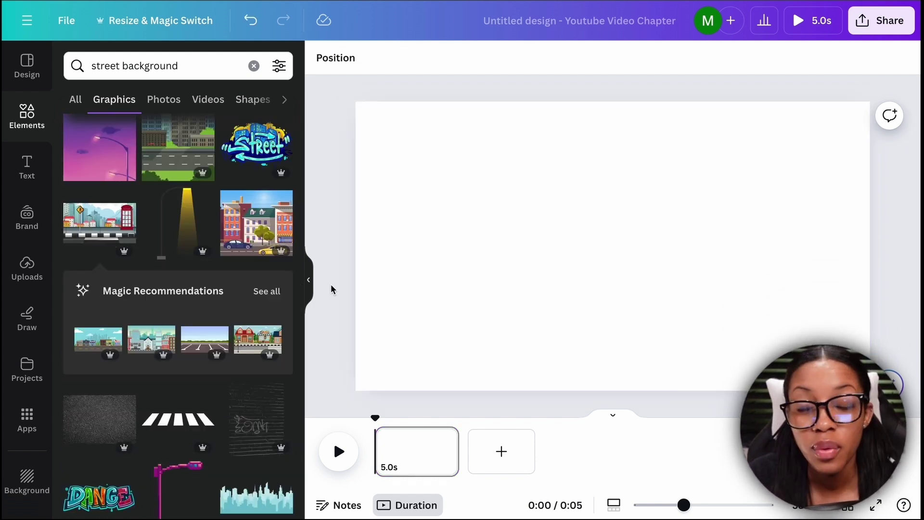
left_click(254, 341)
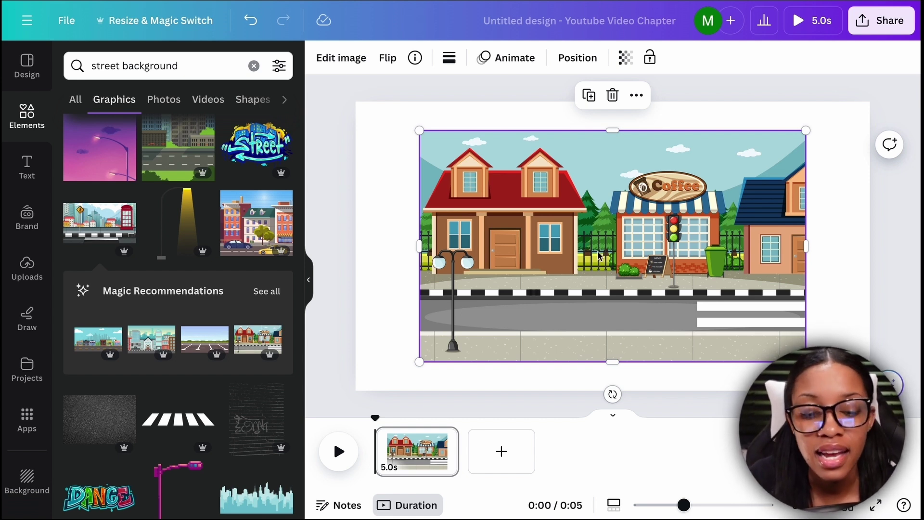
left_click_drag(420, 130, 229, 28)
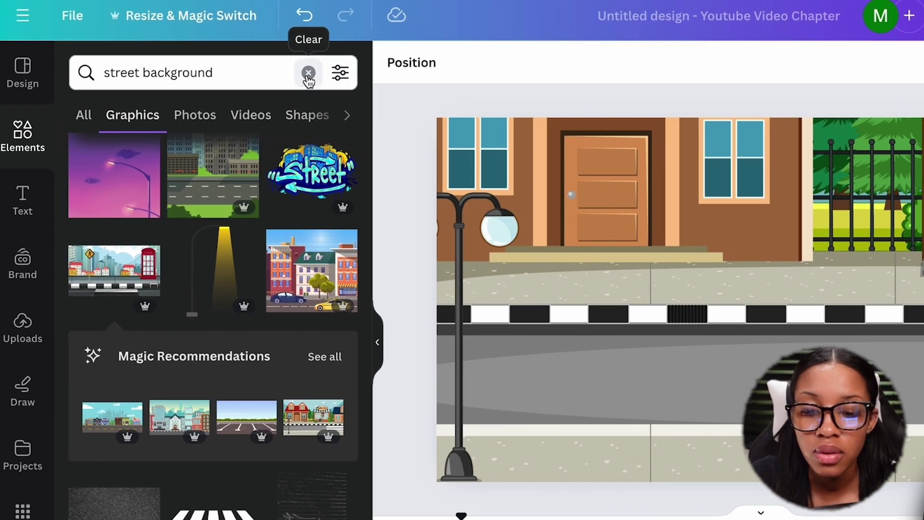
Replace the elements search with "dog walking" and add the tan walking dog graphic to the street scene
left_click(309, 73)
type("dog walking")
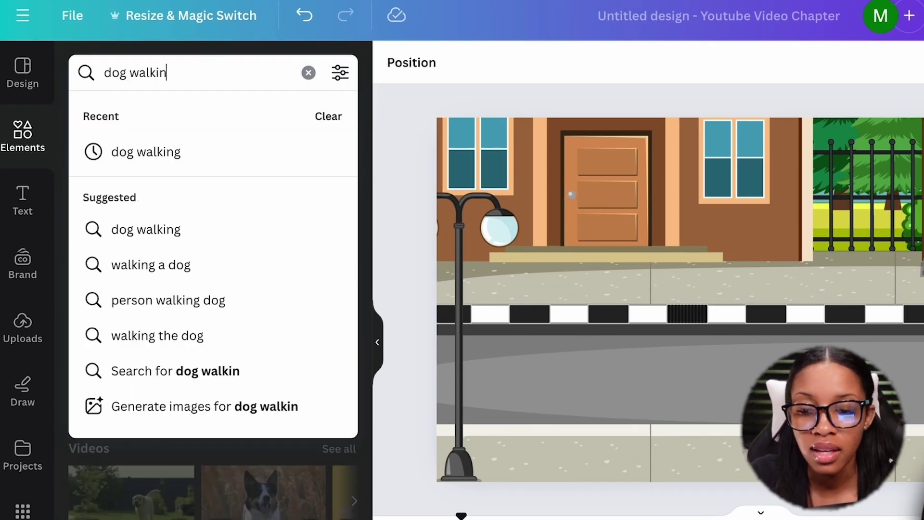
key("Return")
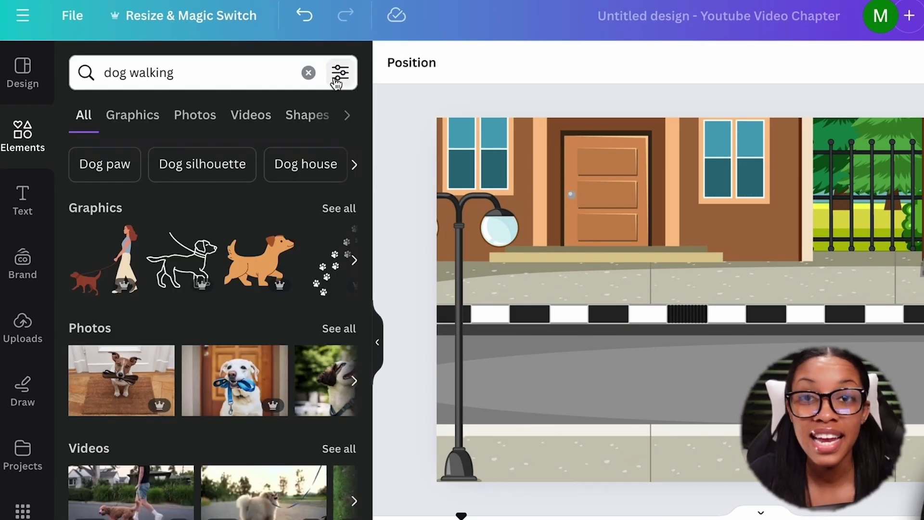
left_click(265, 261)
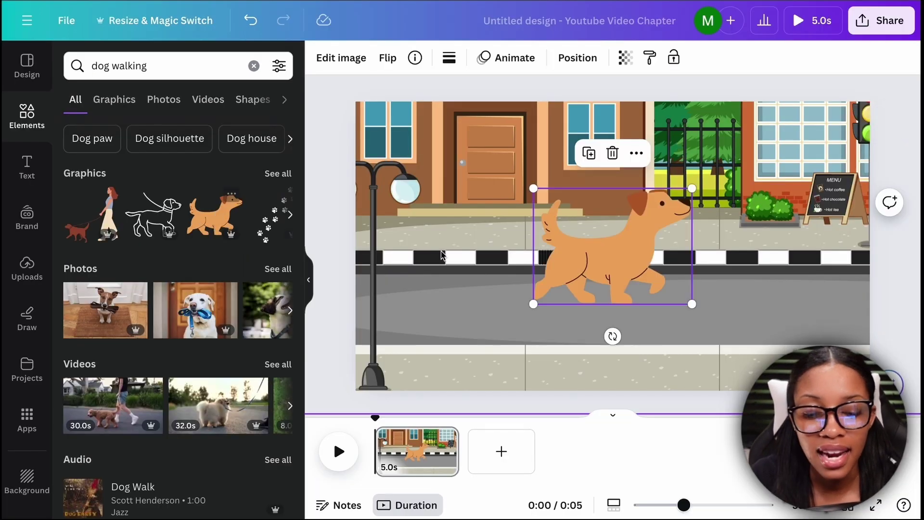
Delete the tan dog from the street scene and limit the "dog walking" results to animated graphics
left_click_drag(729, 294, 615, 379)
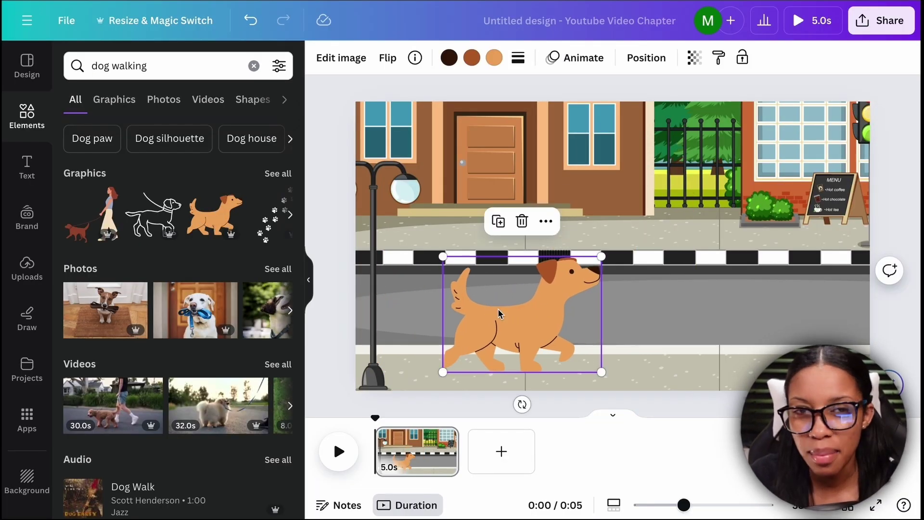
key("Delete")
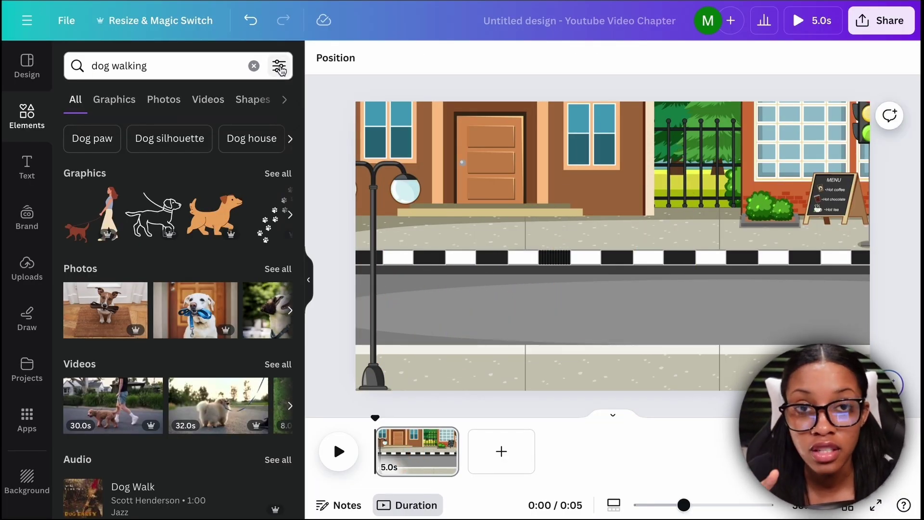
left_click(279, 67)
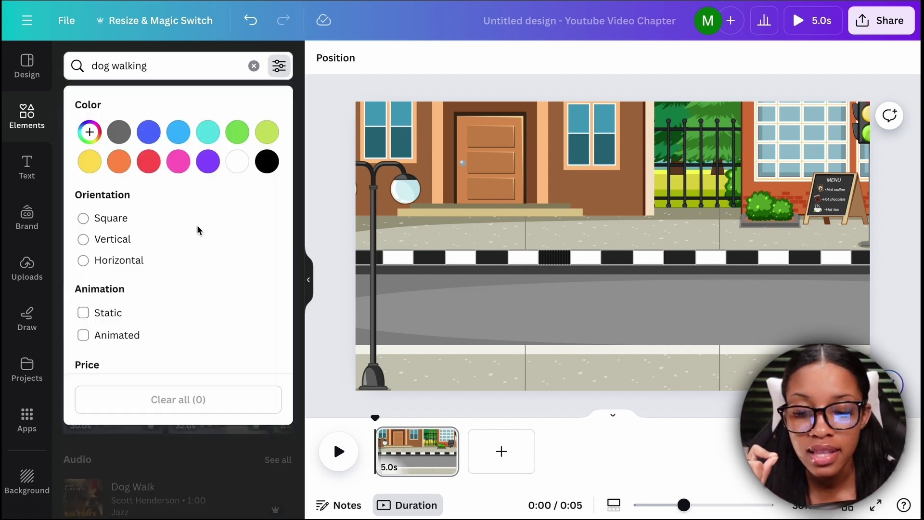
scroll(146, 305, "down", 1)
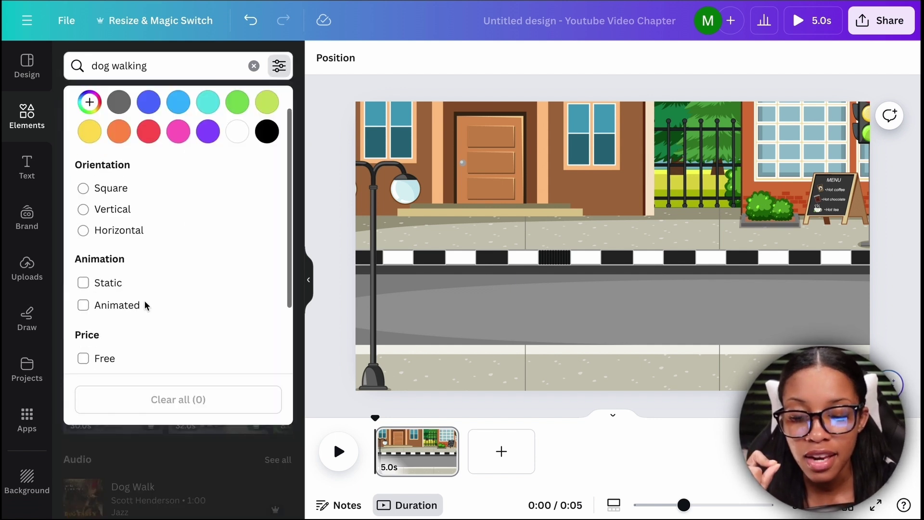
left_click(98, 311)
left_click(139, 456)
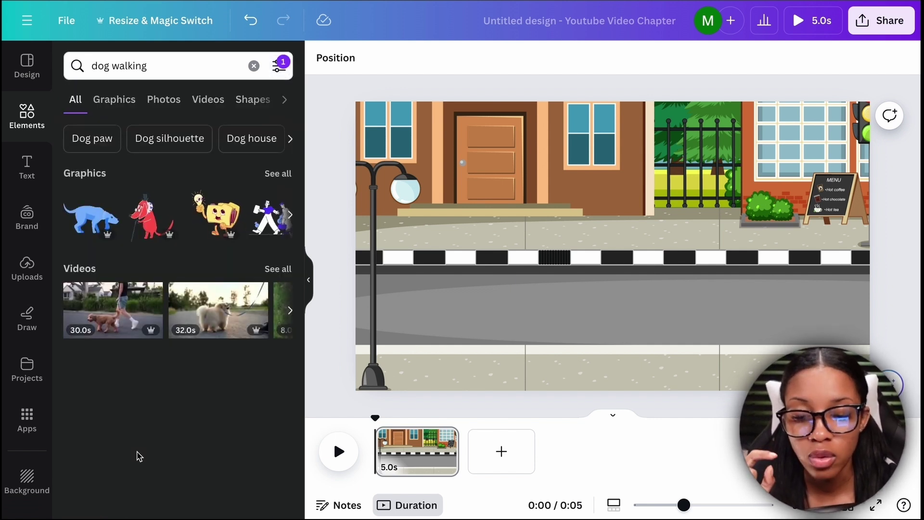
left_click(115, 104)
Find the animated hot dog dachshund among the dog walking graphics and add it to the street scene
scroll(179, 230, "down", 1)
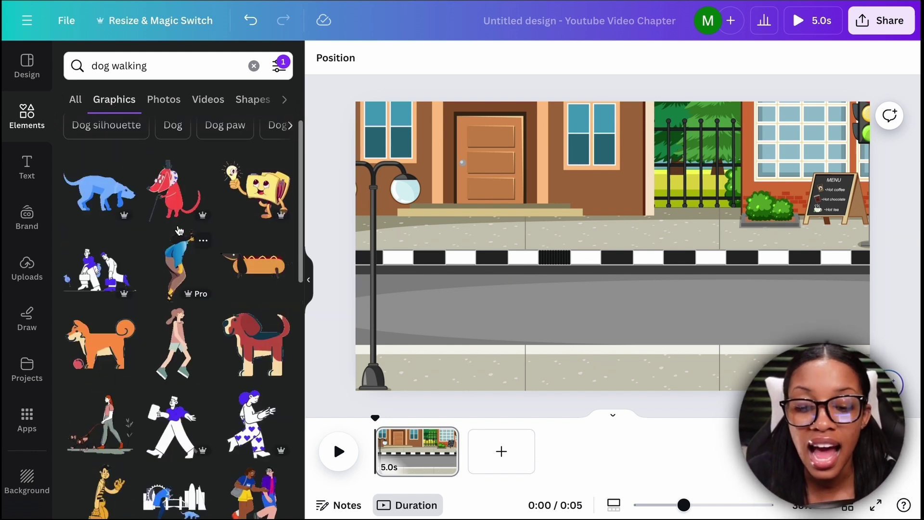
scroll(179, 230, "up", 1)
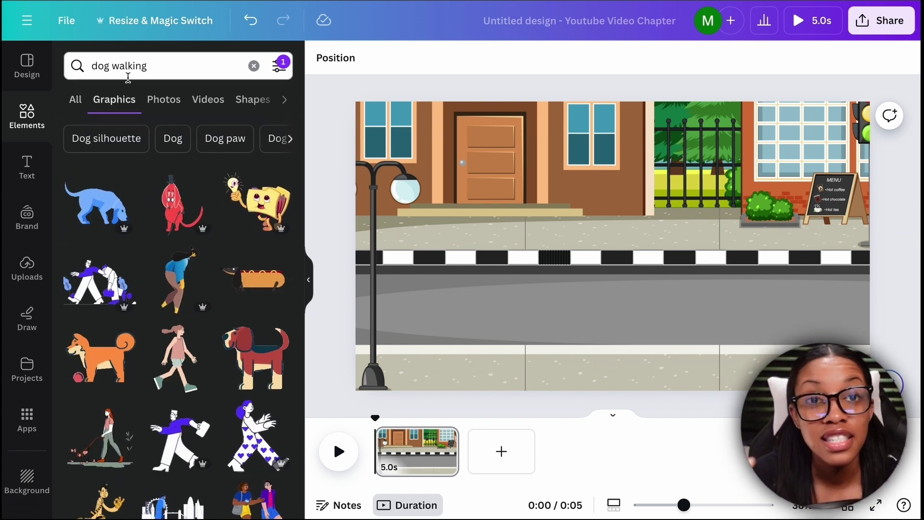
scroll(192, 383, "down", 15)
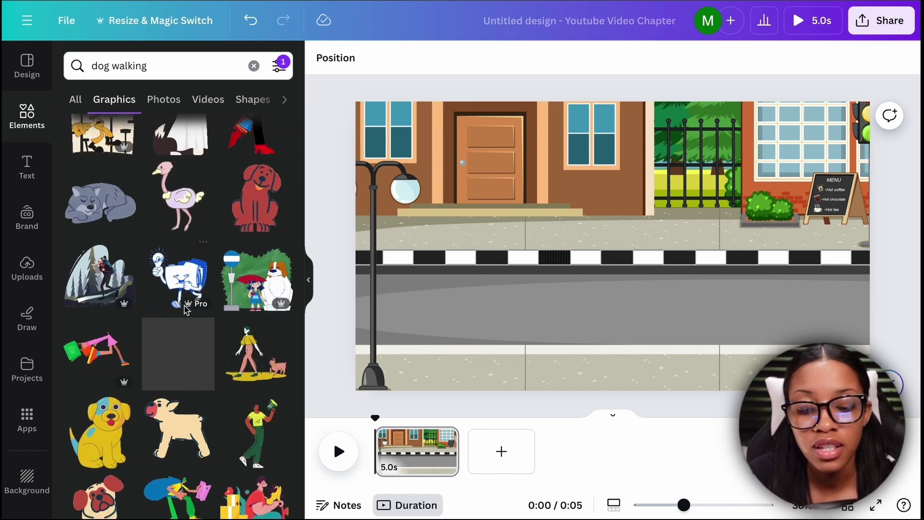
scroll(185, 310, "down", 2)
scroll(173, 309, "up", 15)
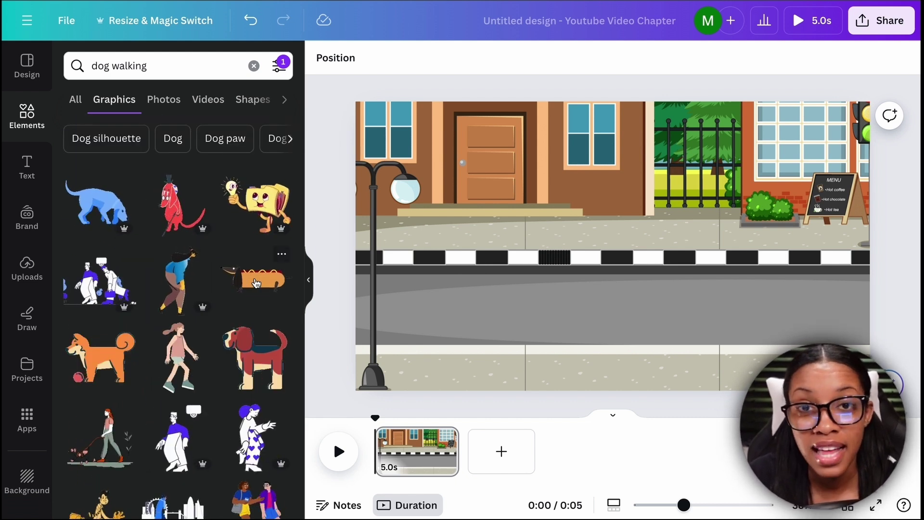
left_click(257, 296)
left_click_drag(596, 215, 592, 269)
Flip the hot dog dachshund horizontally, shrink it and position it on the front sidewalk by the lamp post
left_click(362, 58)
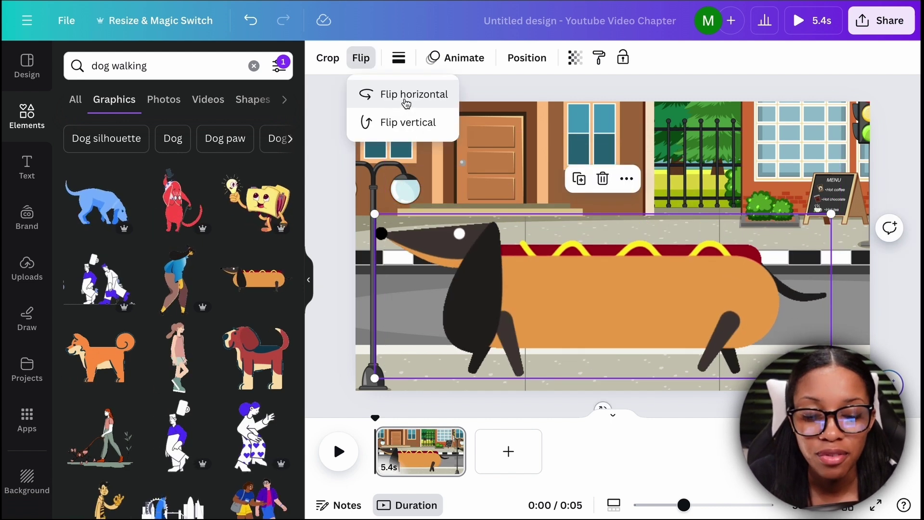
left_click(408, 95)
left_click_drag(829, 213, 541, 318)
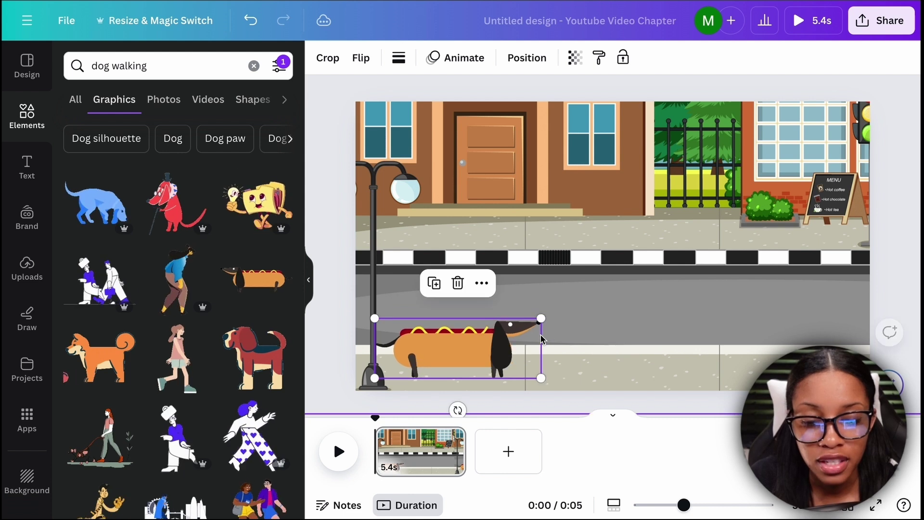
left_click_drag(412, 347, 625, 321)
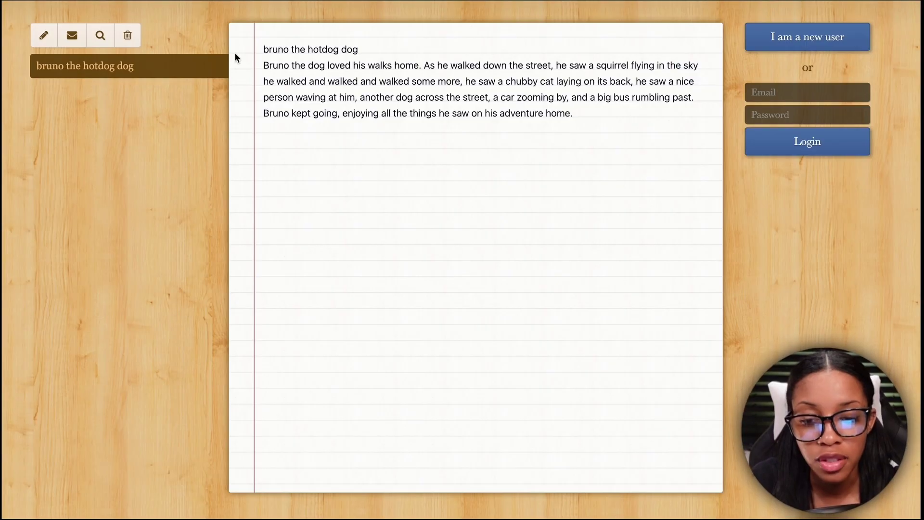
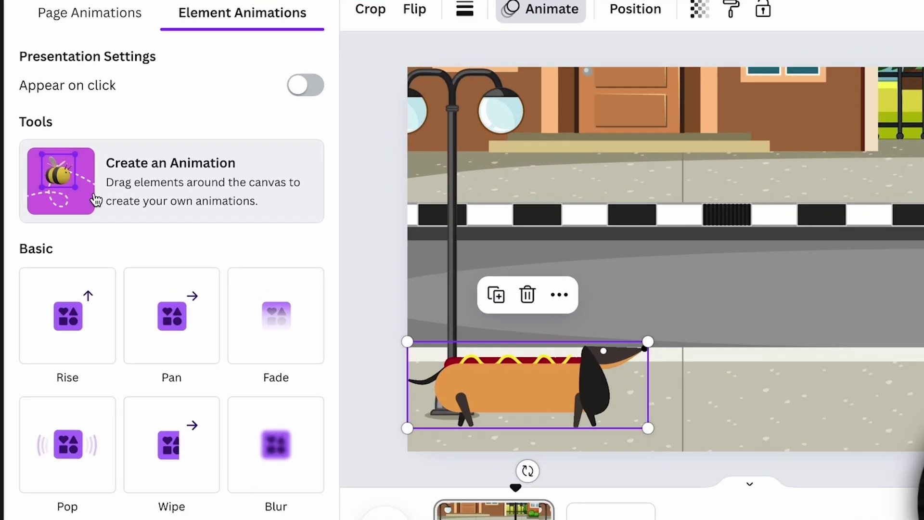
Create a custom animation path taking the dachshund rightward along the front sidewalk and off the page, with the Steady movement style
left_click(122, 204)
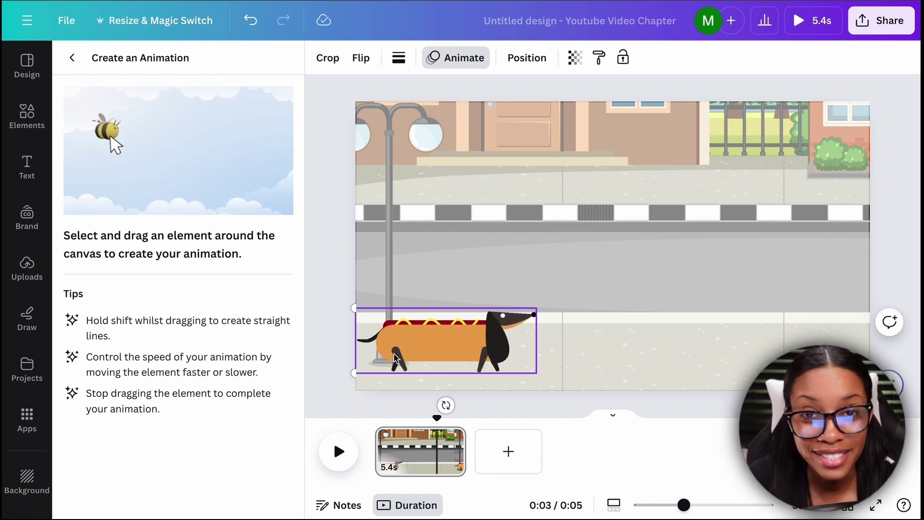
mouse_move(509, 337)
left_mouse_down()
mouse_move(687, 330)
mouse_move(813, 346)
left_mouse_up()
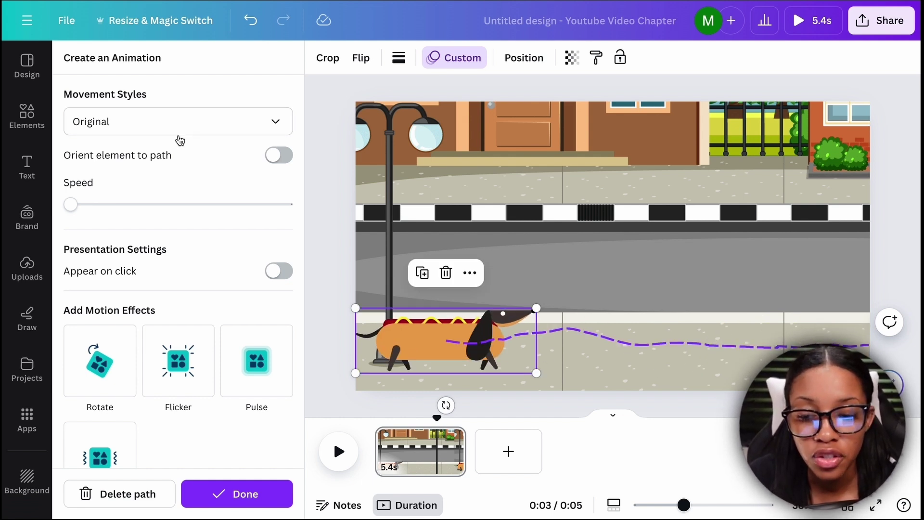
left_click(161, 118)
left_click(139, 189)
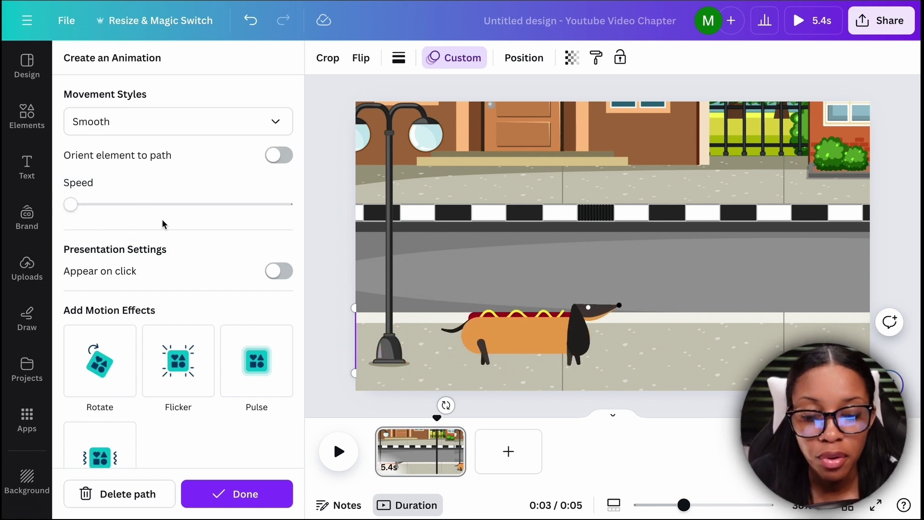
left_click(188, 125)
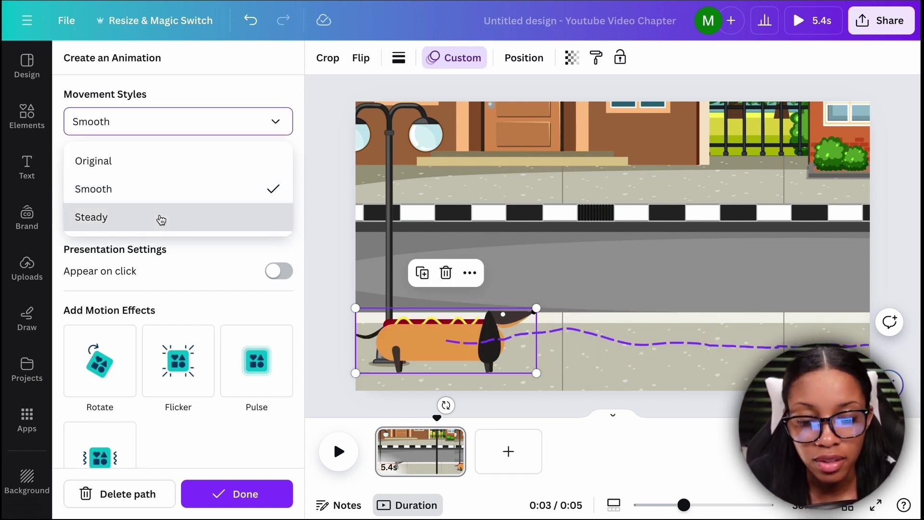
left_click(159, 218)
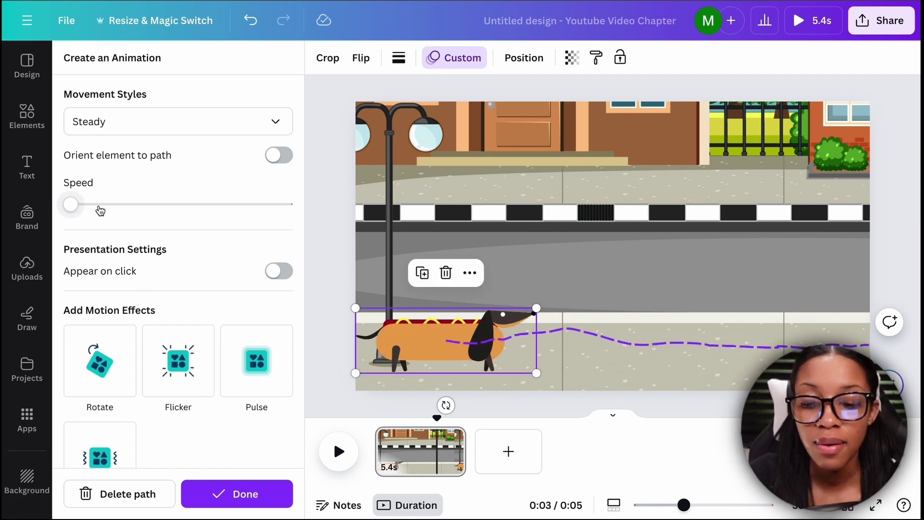
Set the dachshund's path speed to about a quarter of the maximum and finish the animation
left_click_drag(85, 211, 250, 211)
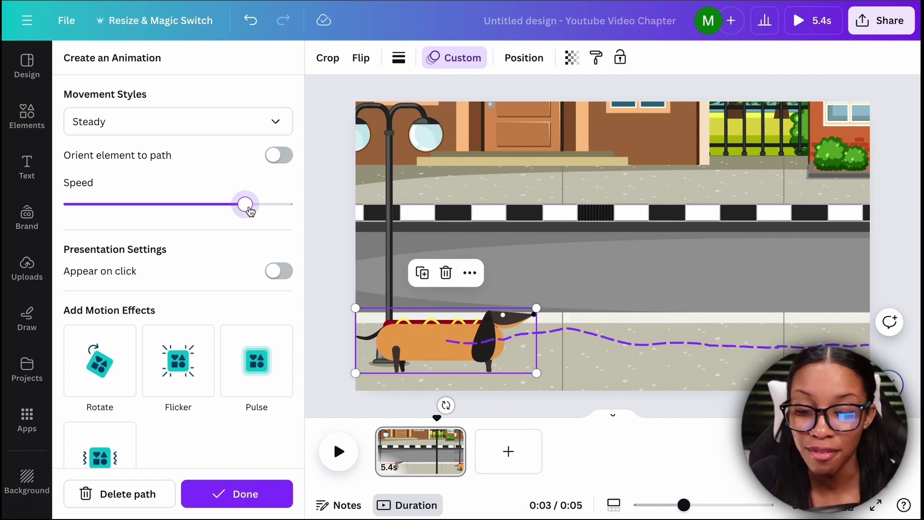
left_click_drag(112, 218, 126, 218)
scroll(150, 261, "down", 2)
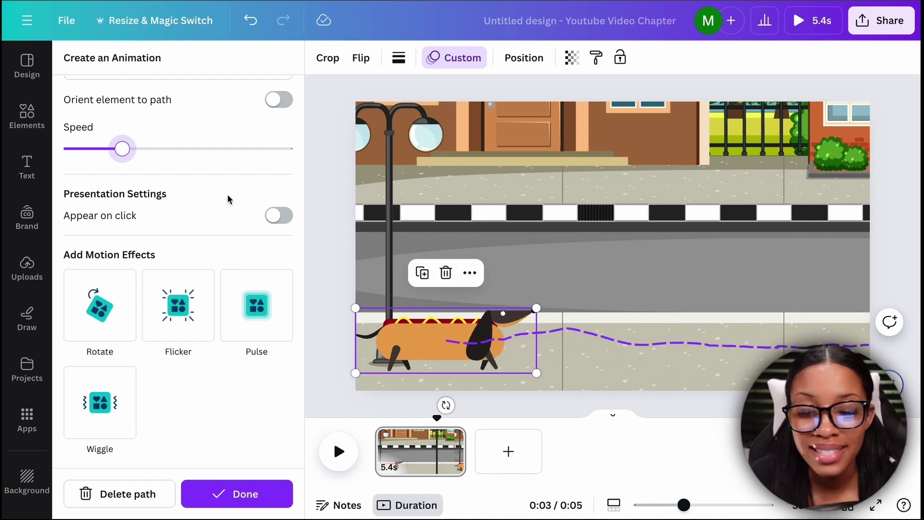
left_click(239, 501)
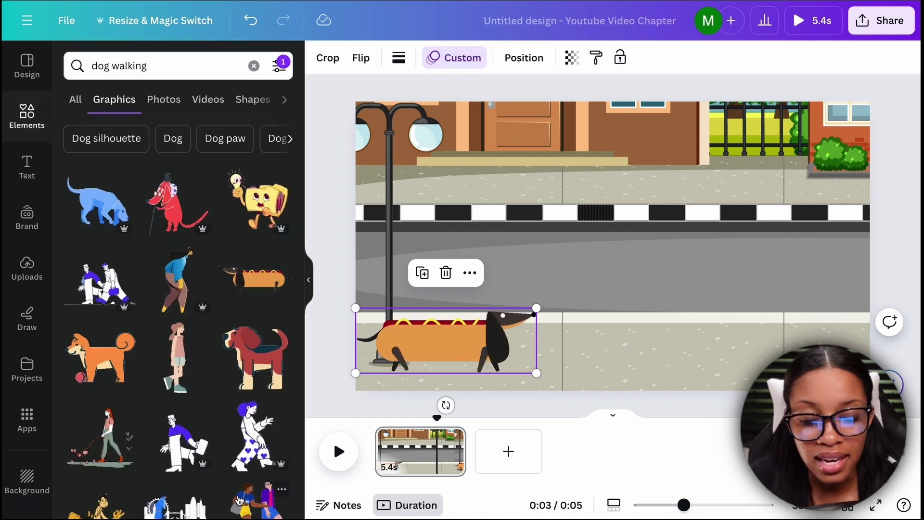
Play the page from the start to preview the dachshund's walk
left_click_drag(437, 418, 374, 428)
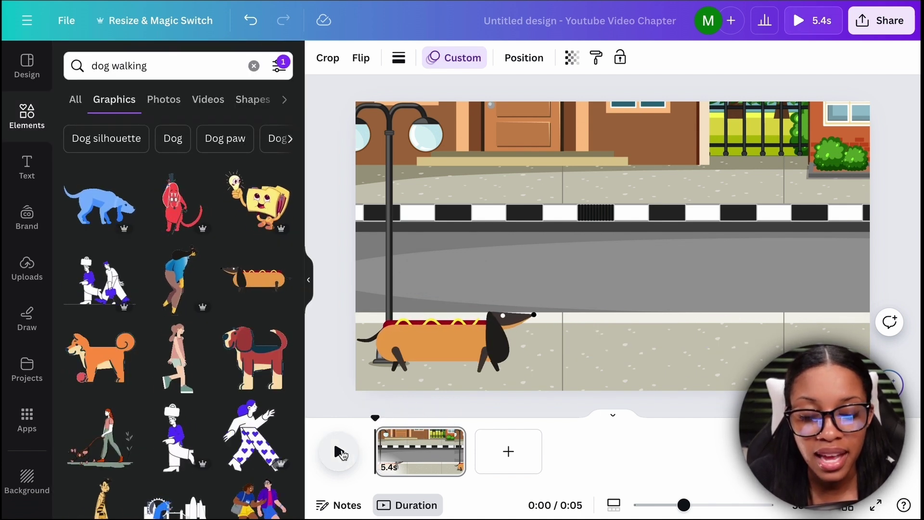
left_click(338, 451)
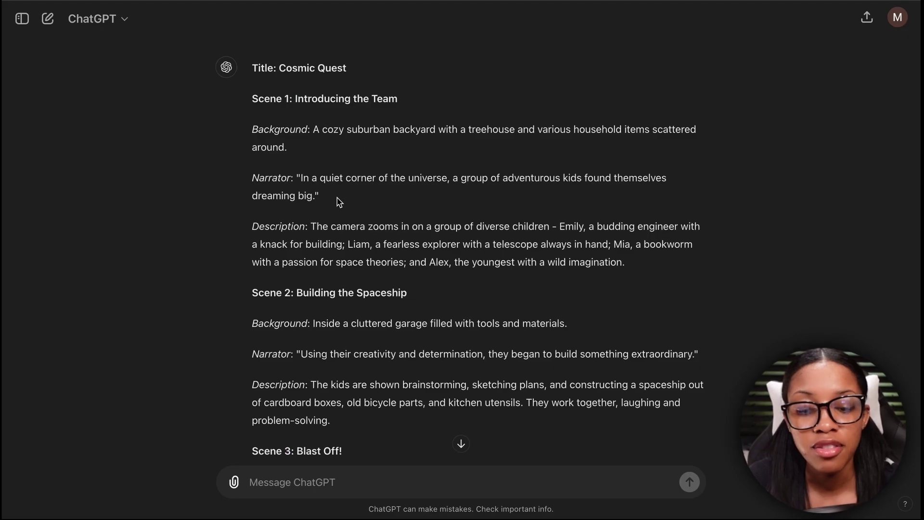
Switch to ChatGPT to read the Cosmic Quest scenes, and to the Bruno story note to highlight its second sentence
scroll(337, 201, "down", 3)
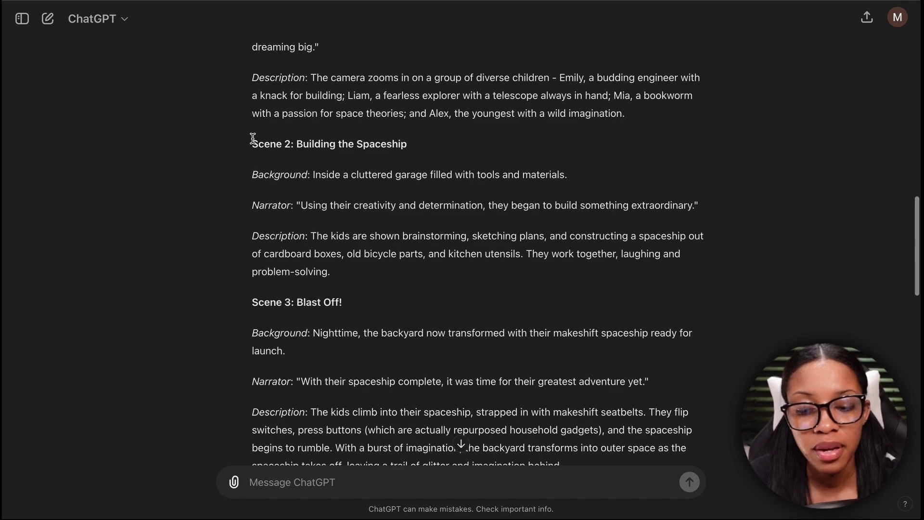
left_click_drag(250, 141, 353, 313)
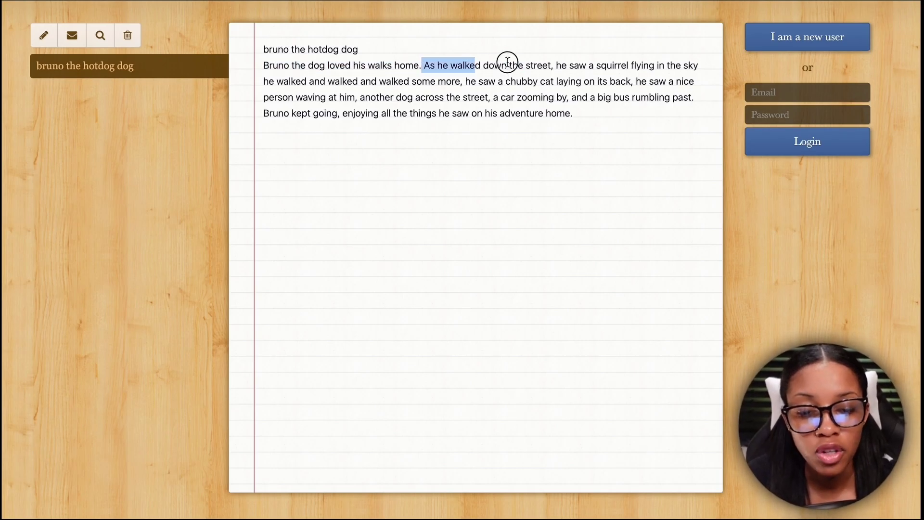
left_click_drag(657, 72, 689, 73)
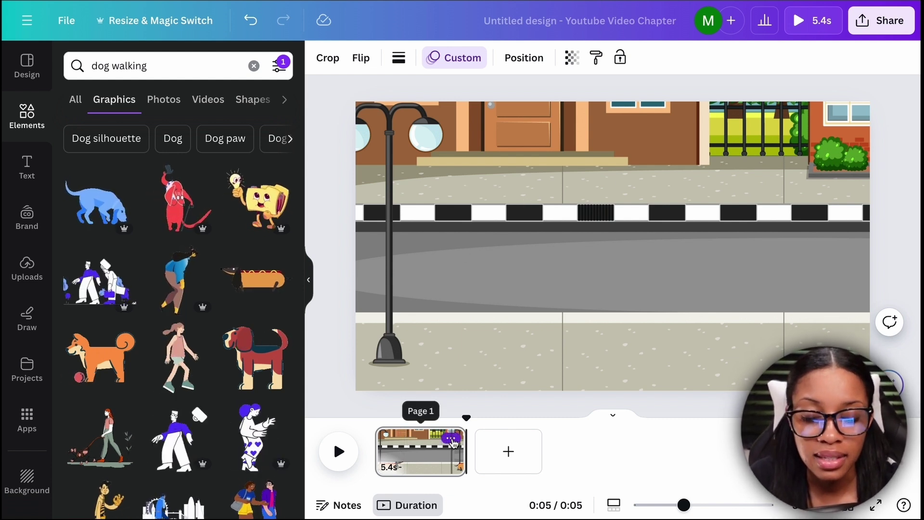
Switch back to Canva, duplicate page 1 and delete the dachshund's animation path on the copy
left_click(452, 438)
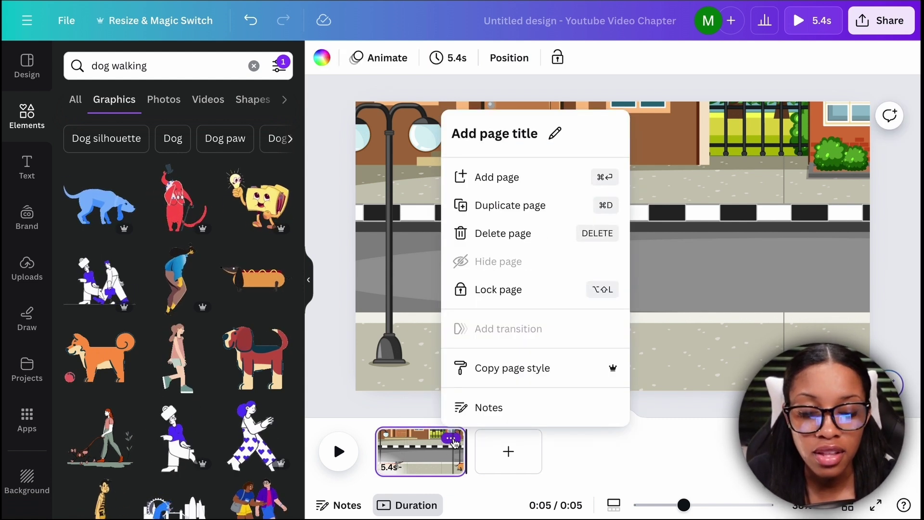
left_click(502, 205)
left_click(527, 324)
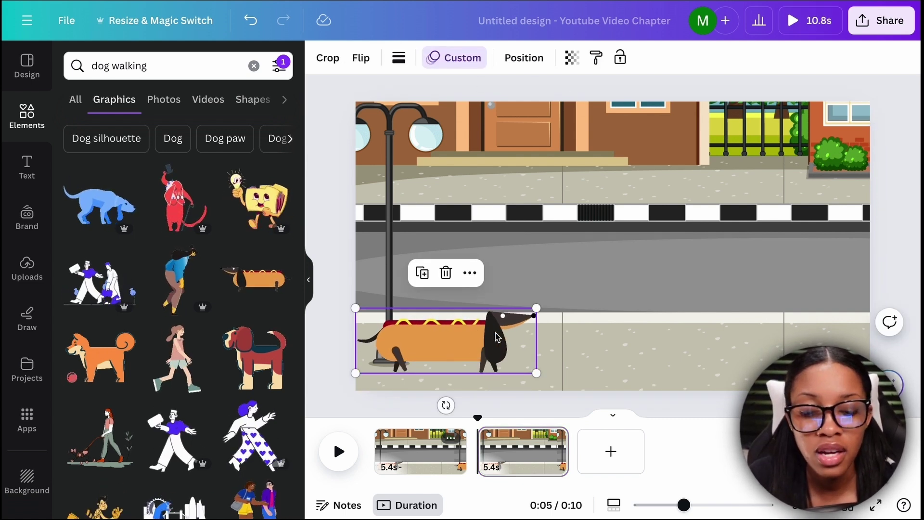
left_click(456, 58)
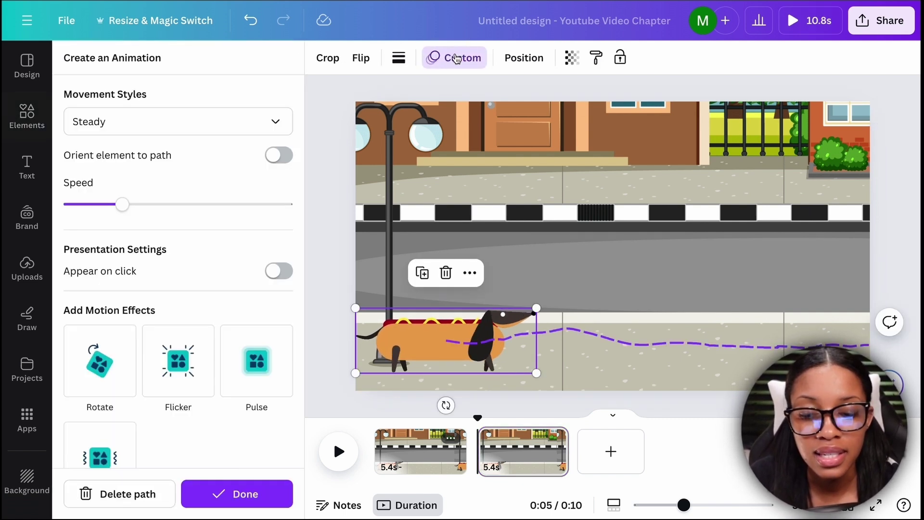
left_click(148, 498)
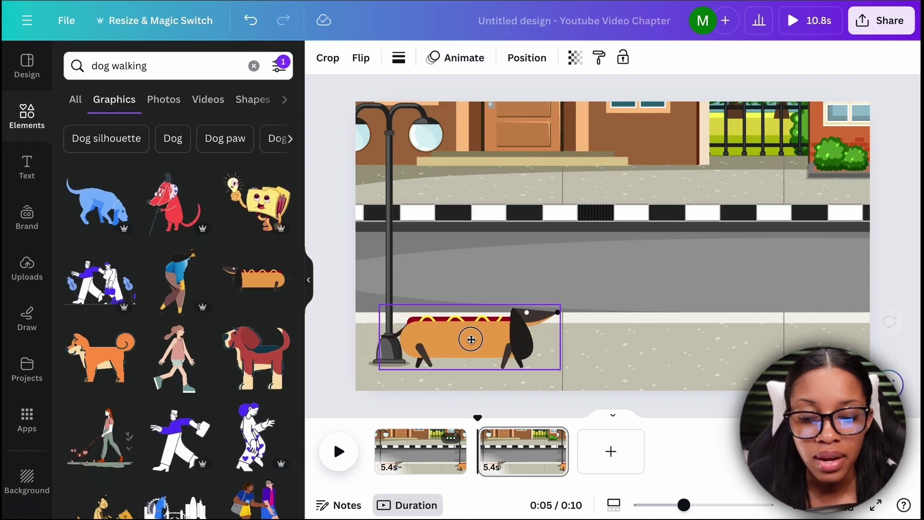
Play page 2 briefly and pause it to check the dachshund's placement
left_click(338, 452)
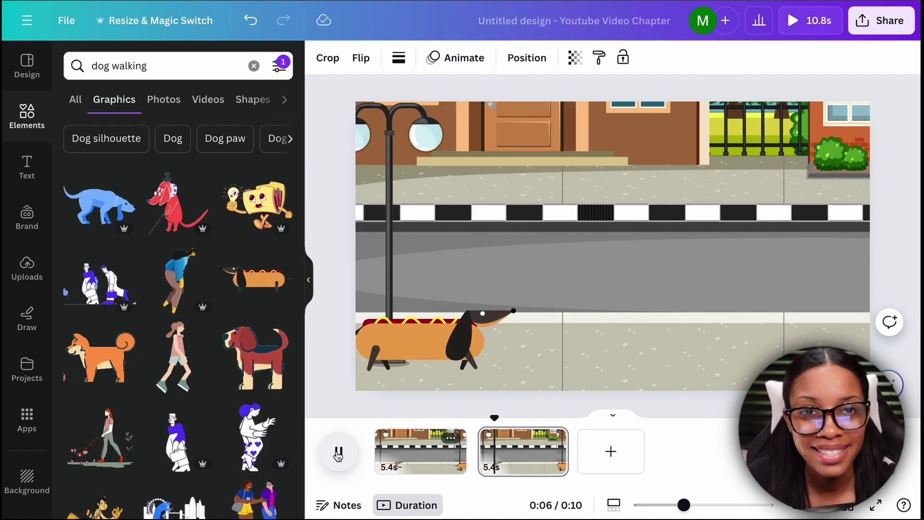
left_click(338, 453)
left_click(424, 337)
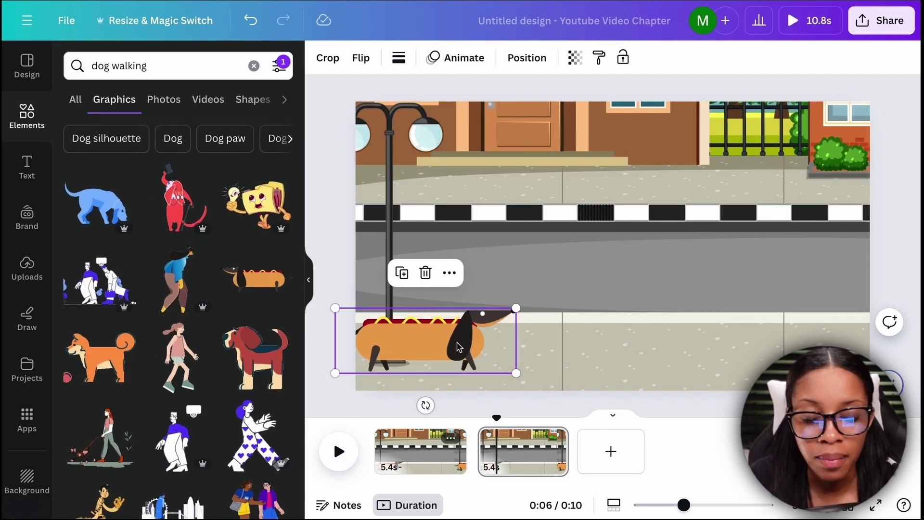
Shift page 2's street background left to bring in the menu board and crosswalk, and place the dachshund partly beyond the page's left edge
left_click(537, 202)
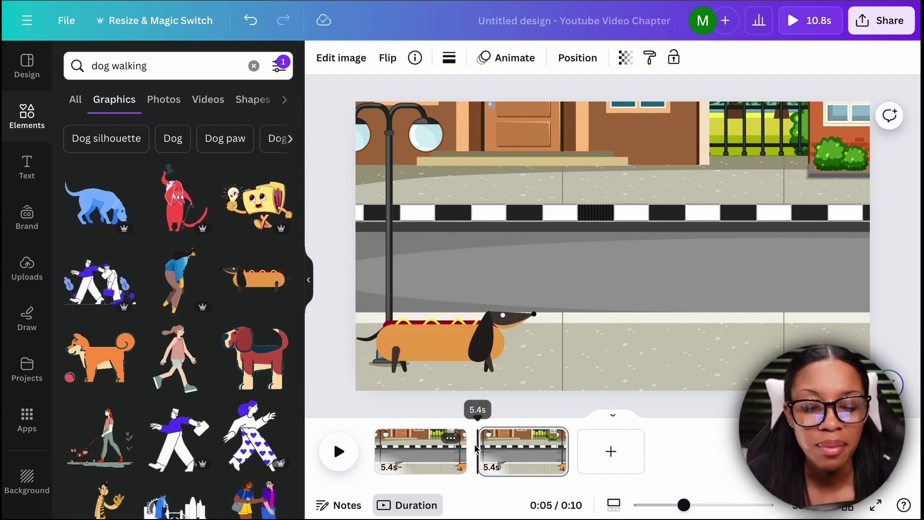
mouse_move(476, 446)
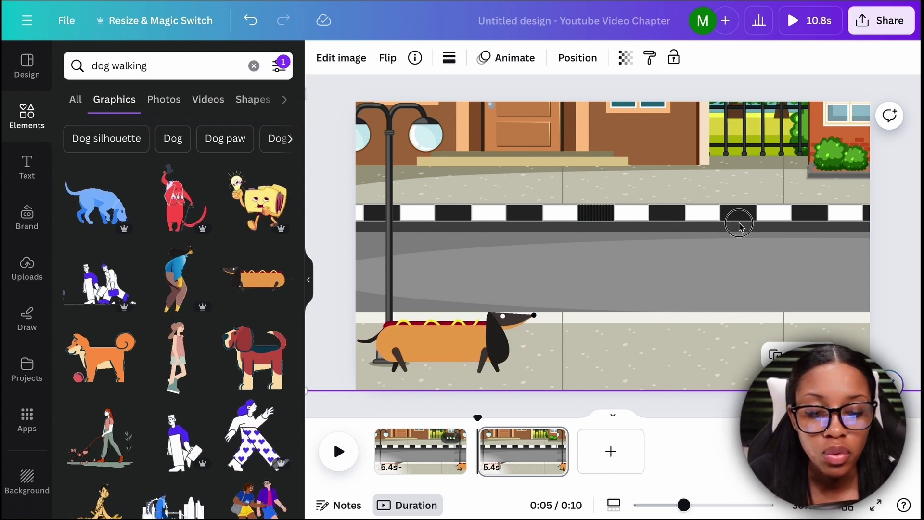
left_click_drag(737, 221, 438, 222)
left_click_drag(419, 423, 506, 424)
left_click(394, 347)
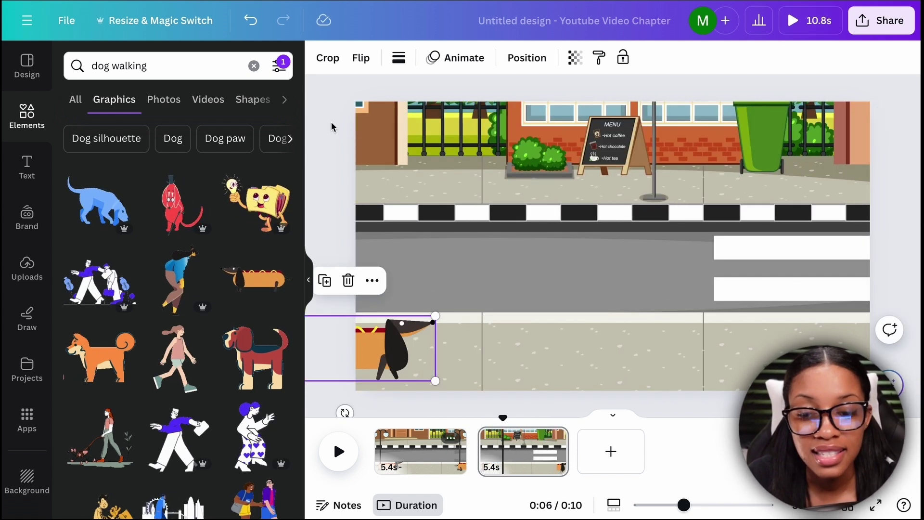
Replace the element search with "squirrel" and limit the results to animated graphics
left_click(254, 66)
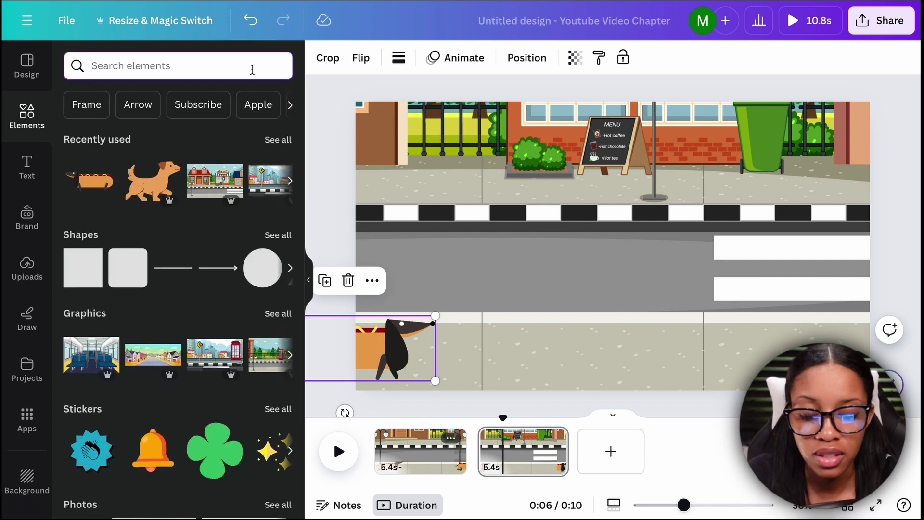
type("squirrel")
key("Return")
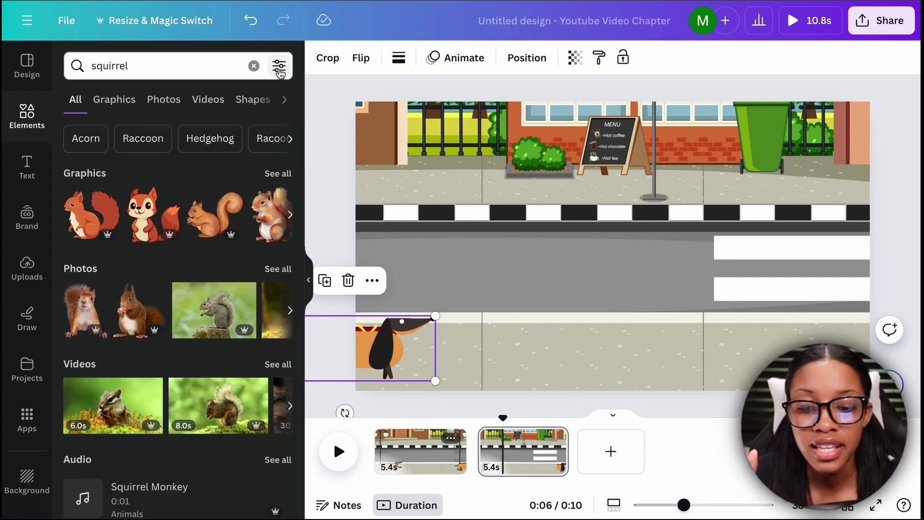
left_click(279, 67)
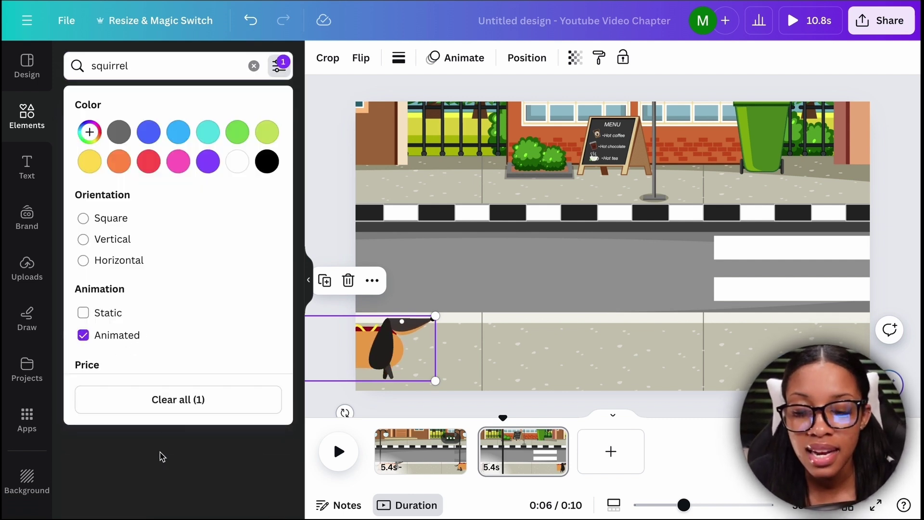
left_click(162, 457)
left_click(124, 102)
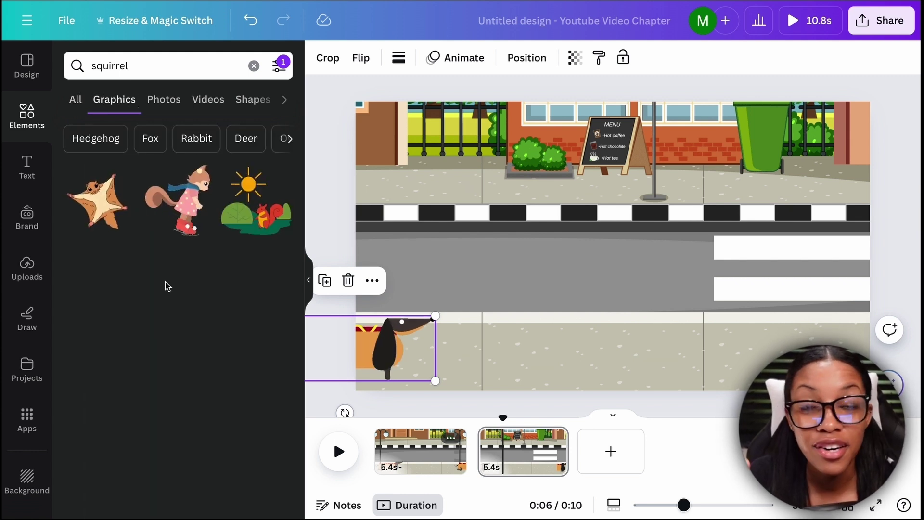
Add the flying squirrel graphic to page 2, place it by the green bin and rotate it to about -29°
left_click(99, 202)
left_click_drag(641, 269, 724, 270)
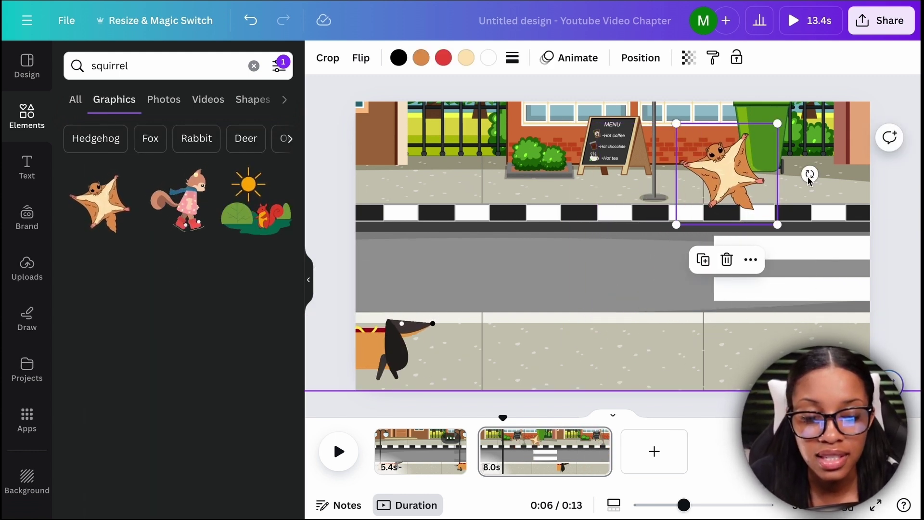
left_click_drag(810, 174, 801, 135)
left_click_drag(737, 191, 498, 354)
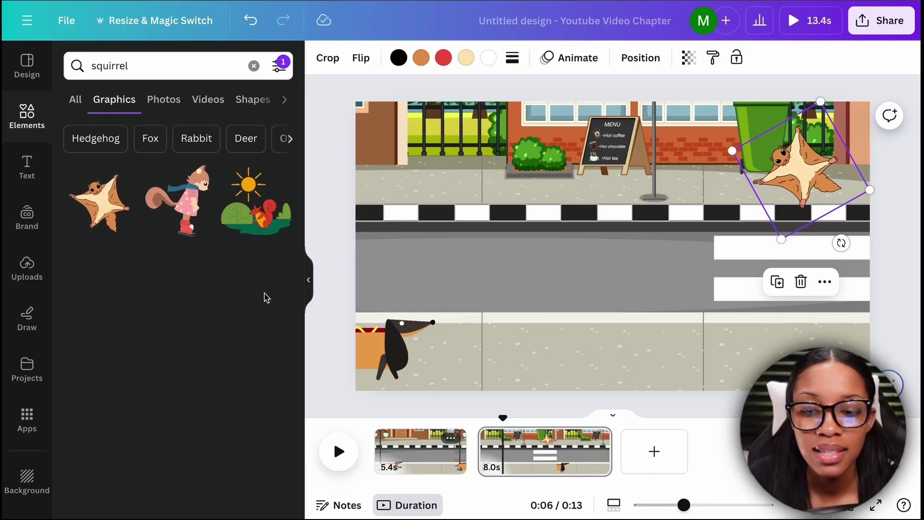
Check page 1 against the start of page 2, and move page 2's dachshund beyond the left edge until only its nose shows
left_click(385, 347)
left_click(426, 459)
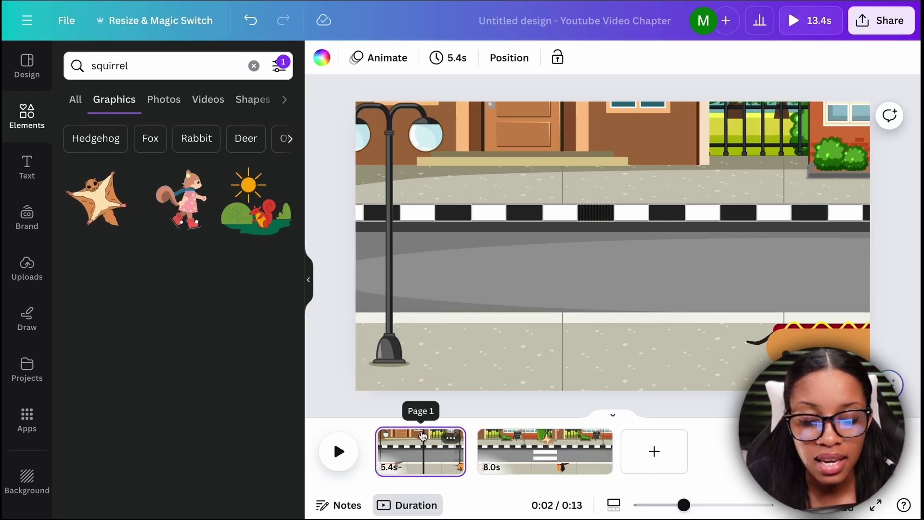
left_click(478, 429)
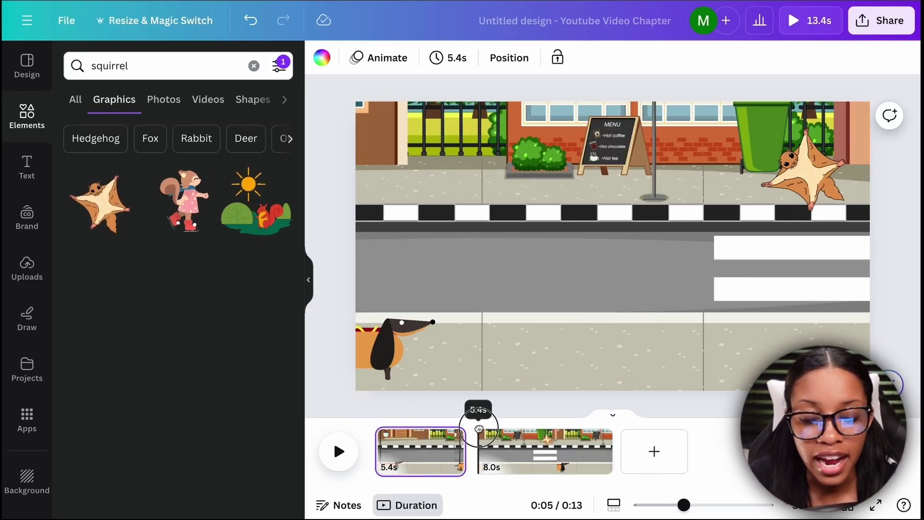
left_click(408, 345)
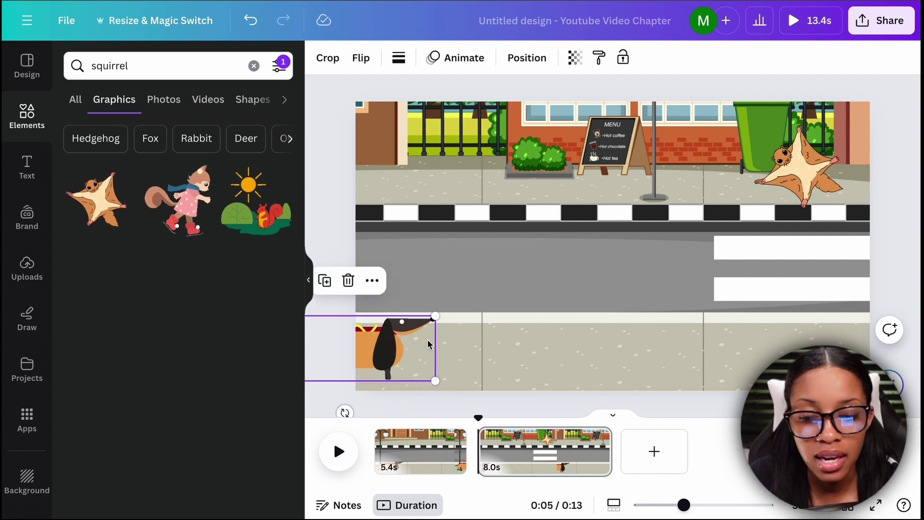
left_click_drag(427, 343, 362, 339)
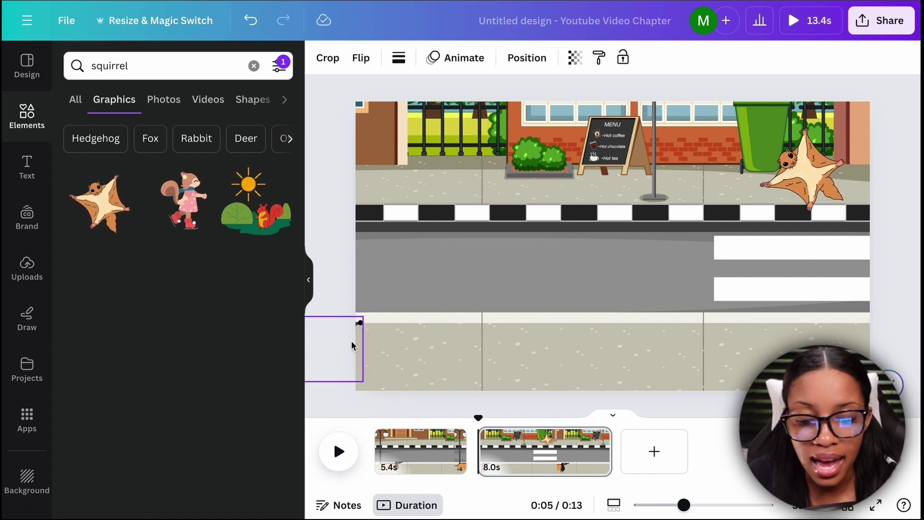
left_click_drag(352, 343, 352, 344)
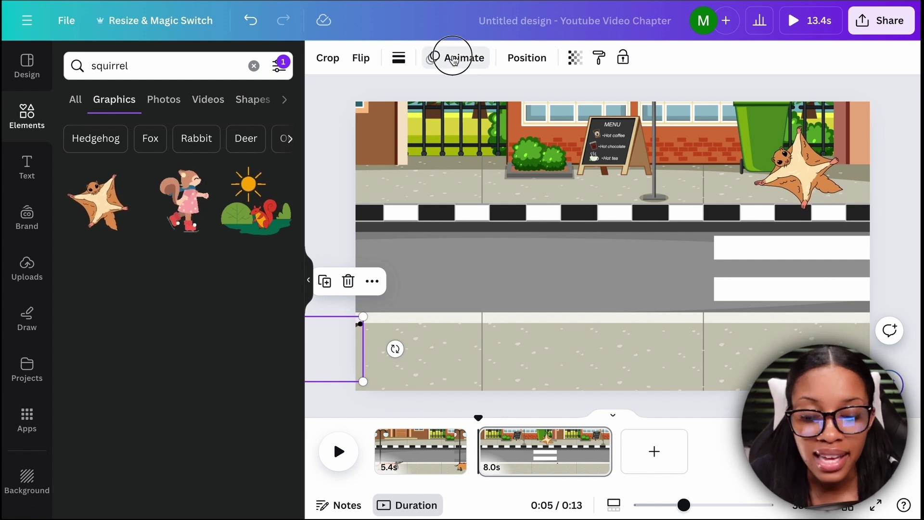
Create a custom animation path taking the dachshund along the sidewalk past the page's right edge, with the Steady movement style, and preview it
left_click(452, 59)
left_click(179, 187)
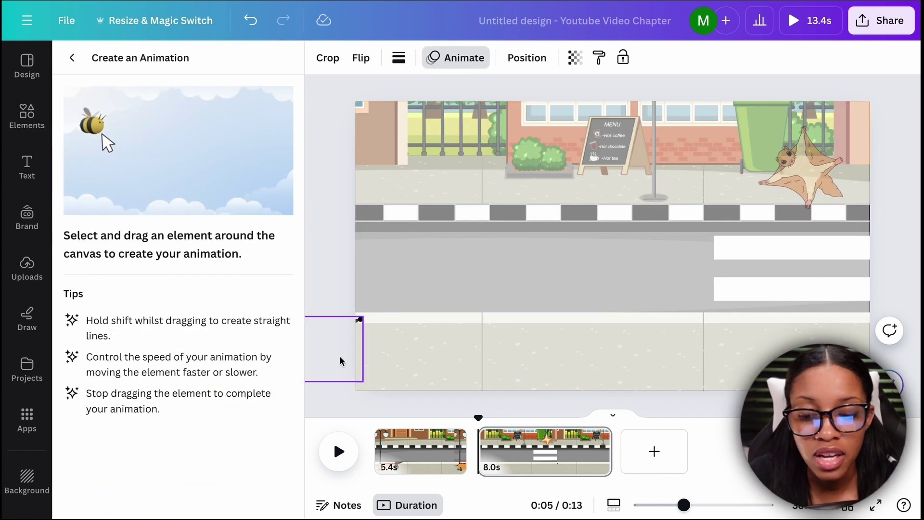
left_click_drag(358, 342, 917, 311)
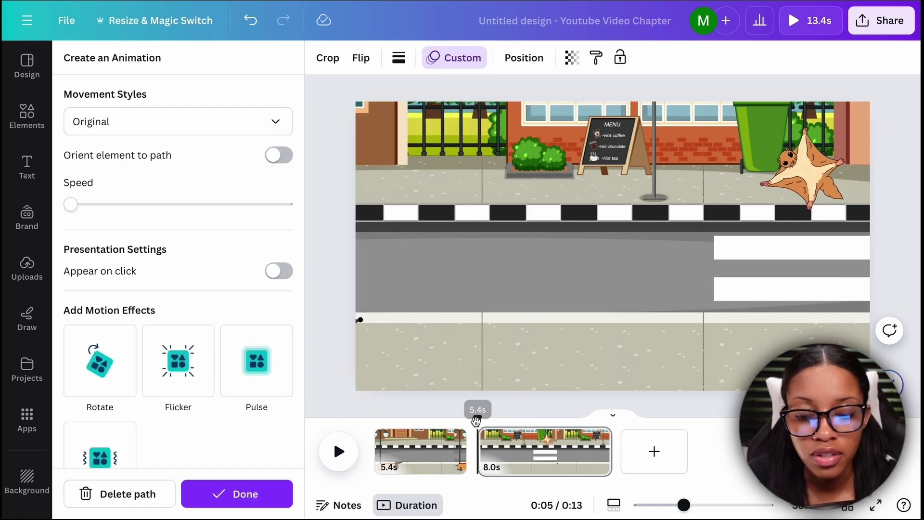
left_click(236, 124)
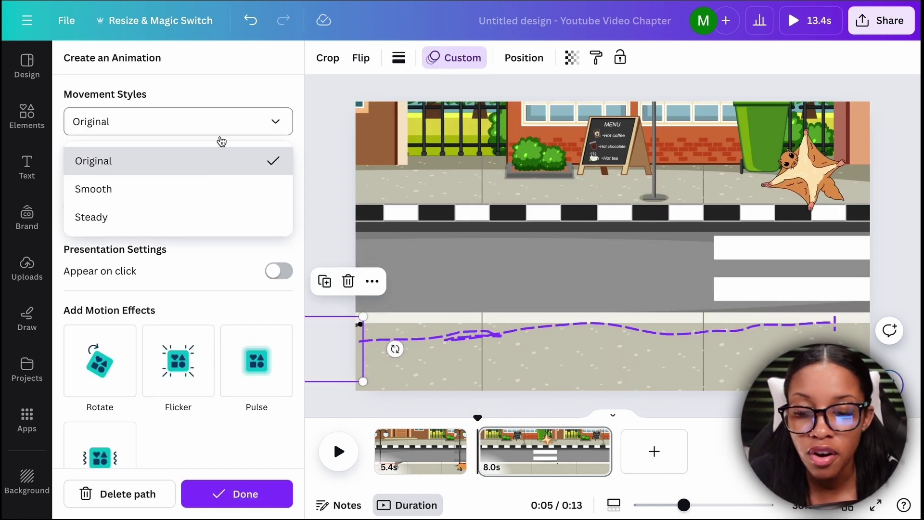
left_click(165, 221)
left_click(340, 452)
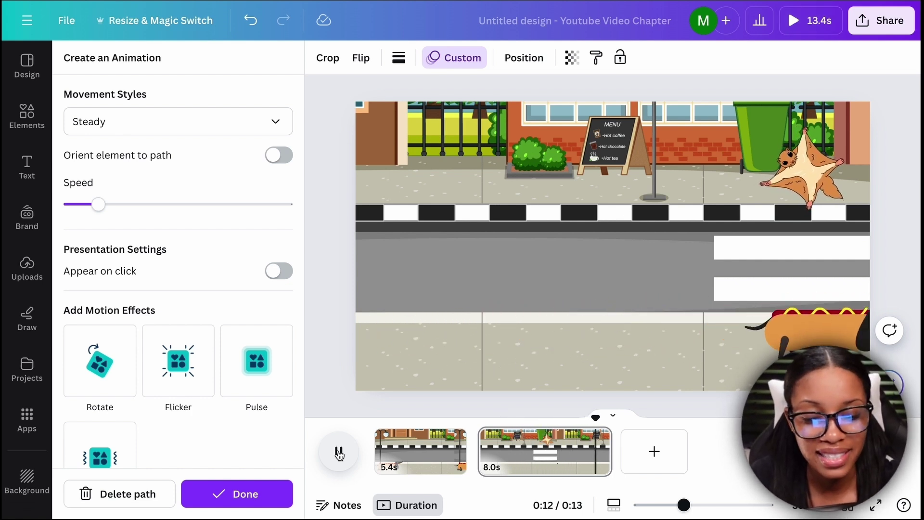
left_click(236, 493)
Check where the flying squirrel crosses the dachshund on page 2, reorder its layer behind the dachshund and play the page
left_click(811, 166)
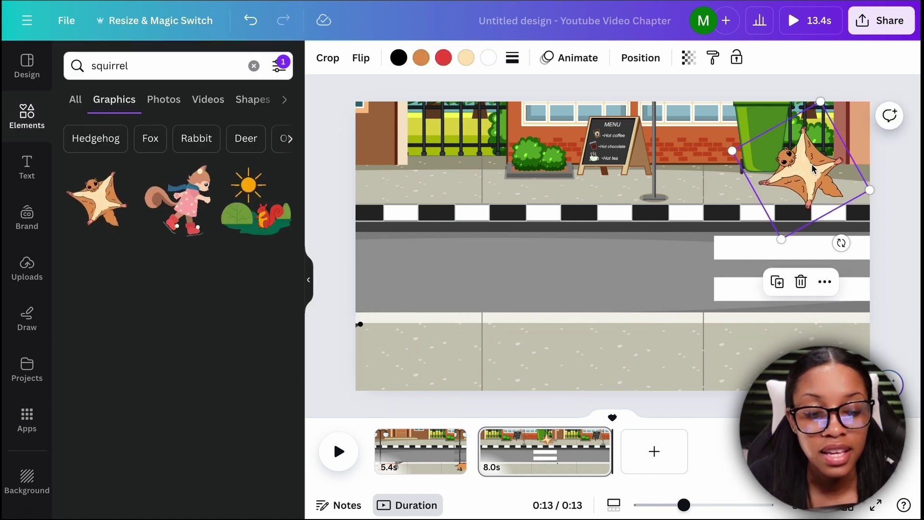
left_click(560, 423)
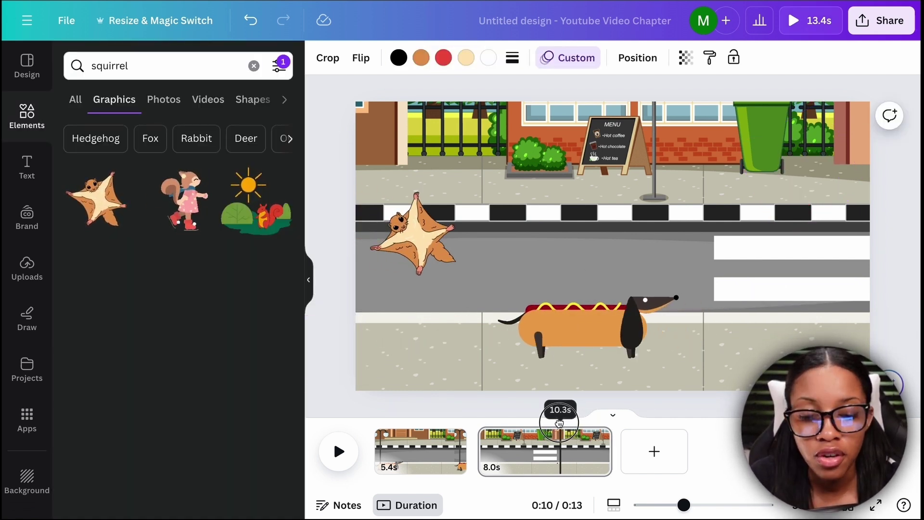
left_click_drag(559, 422, 546, 424)
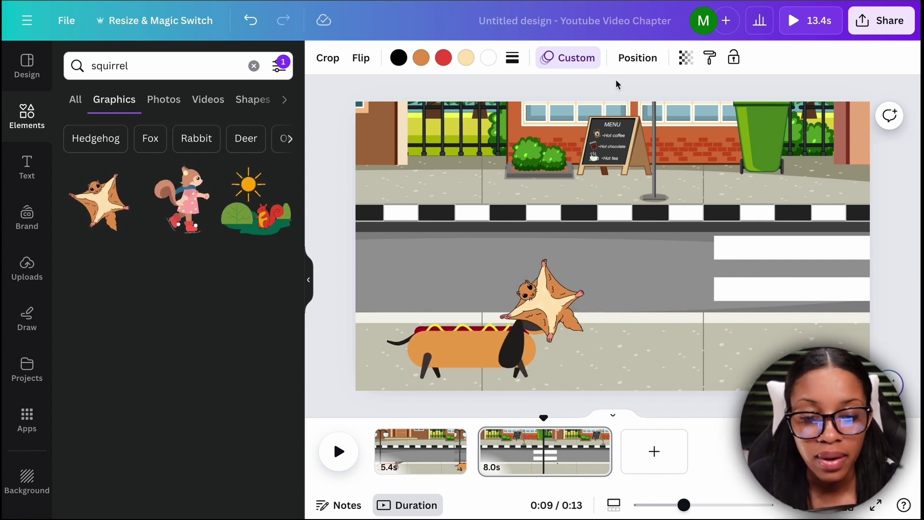
left_click(638, 58)
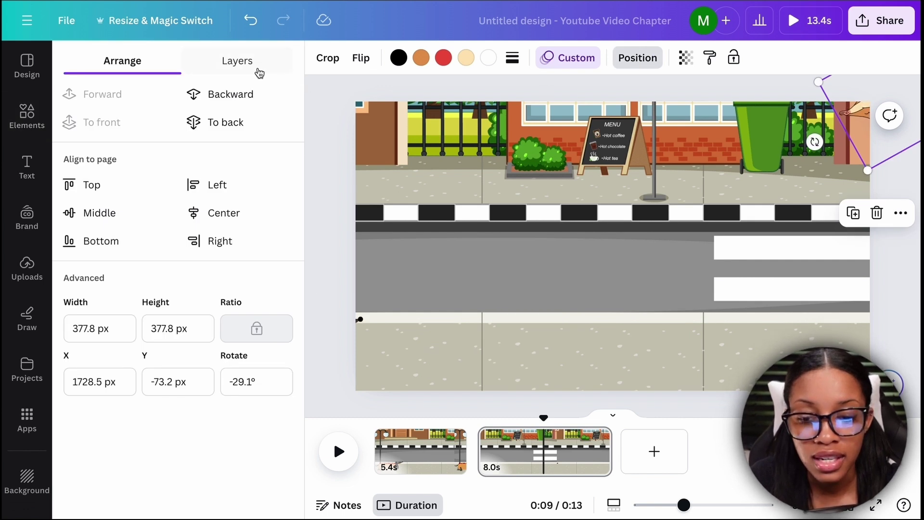
left_click(256, 67)
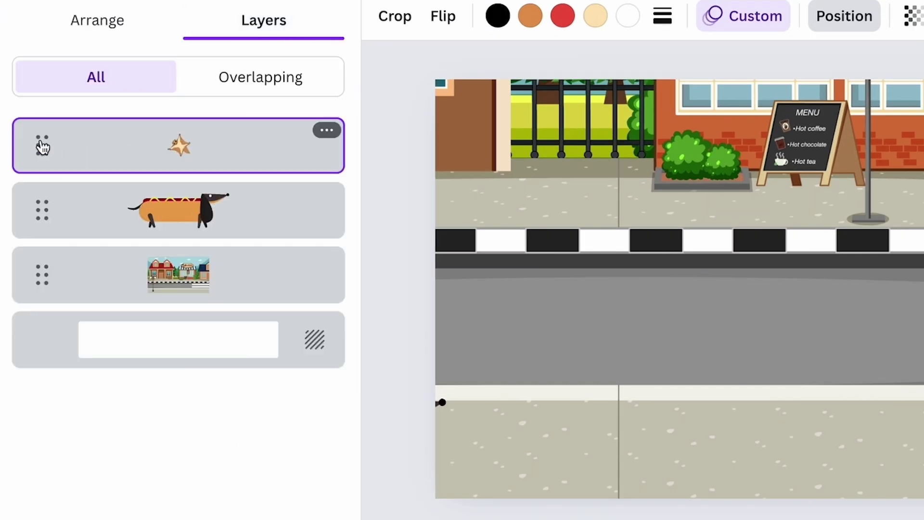
left_click_drag(42, 147, 36, 236)
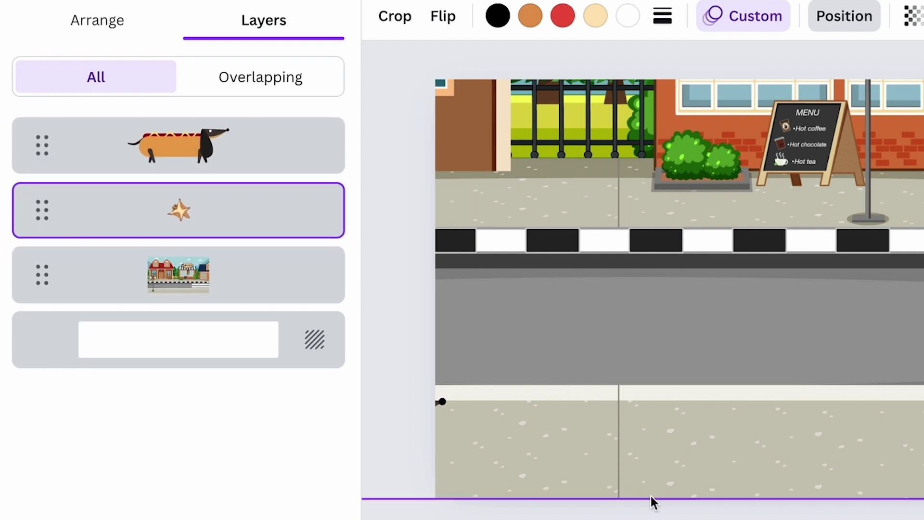
left_click(339, 452)
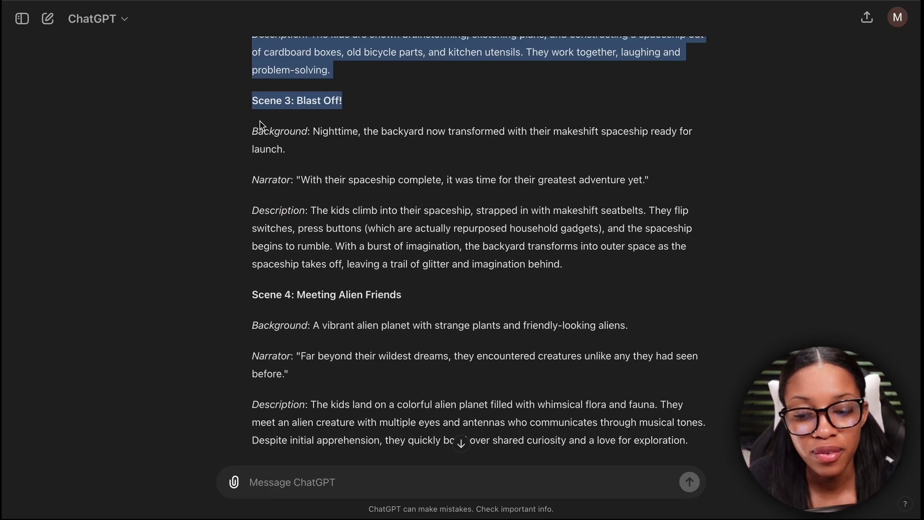
Look over the story scenes in ChatGPT, and scrub through the pages on the timeline back in Canva
left_click(257, 98)
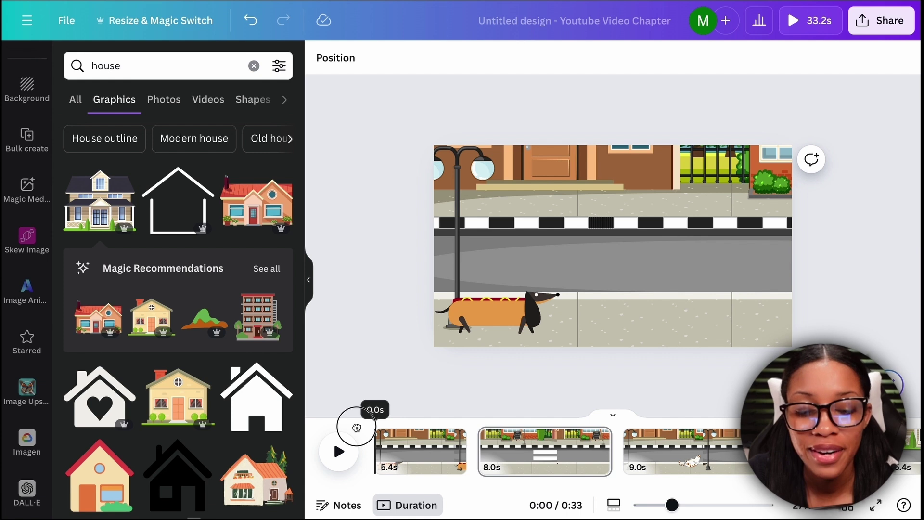
left_click_drag(357, 427, 556, 436)
left_click_drag(614, 443, 405, 448)
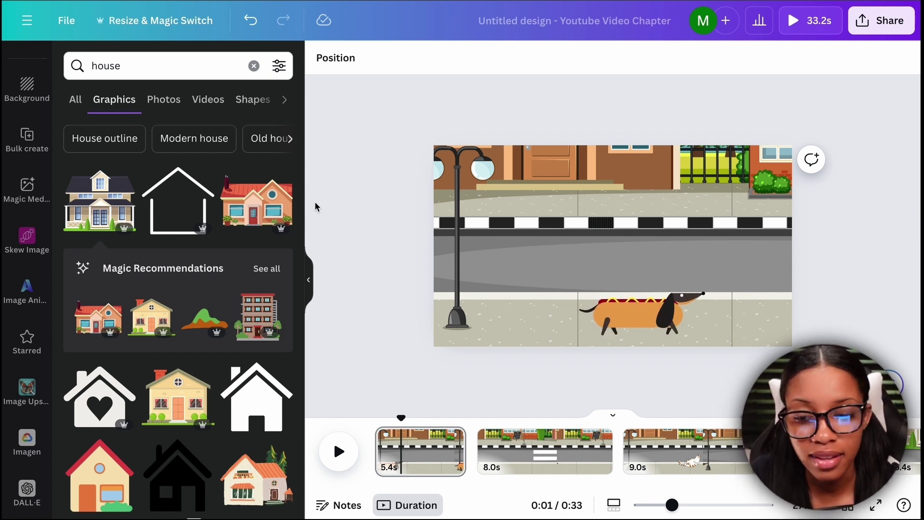
Replace the element search with "car" and browse only the animated graphics
left_click(252, 66)
type("car")
key("Return")
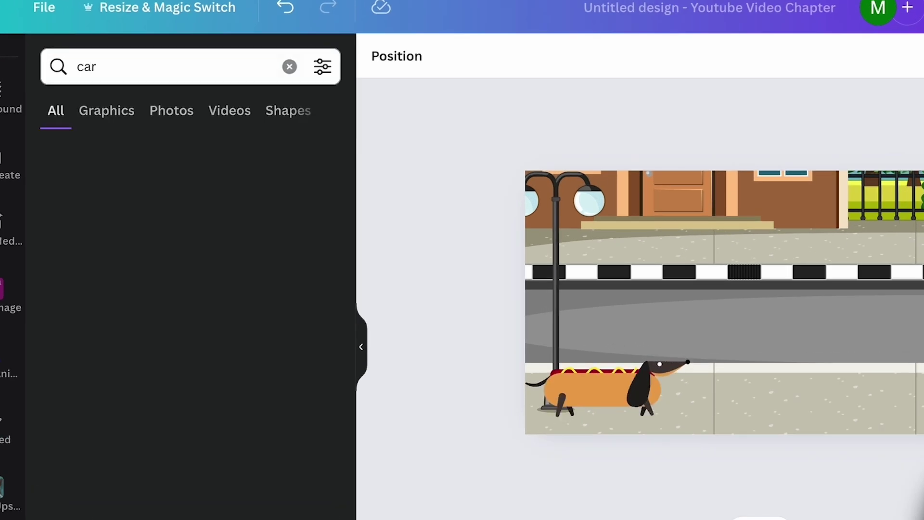
left_click(278, 65)
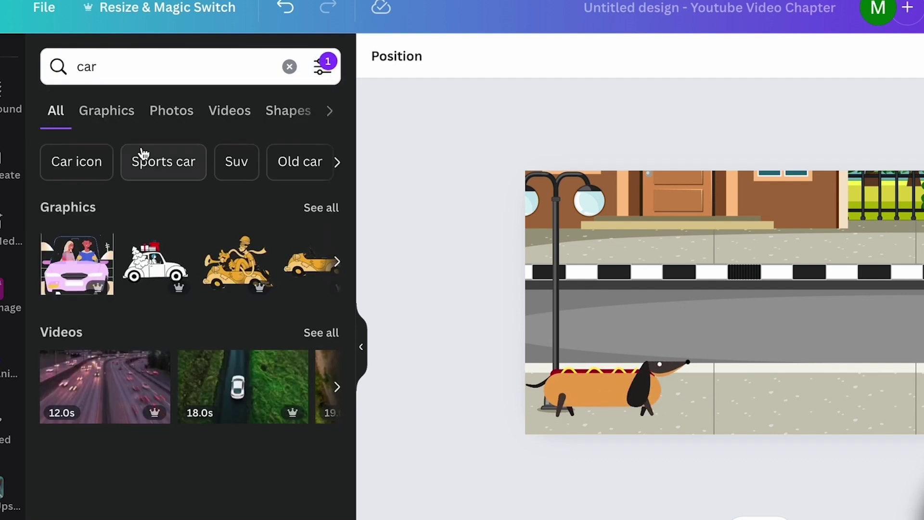
left_click(109, 110)
scroll(220, 455, "down", 4)
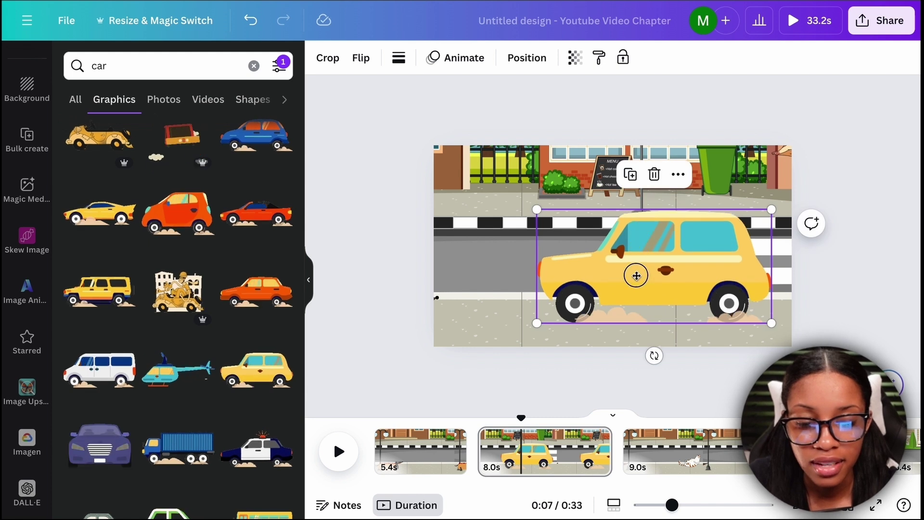
Shrink the yellow car on page 2 and place it on the road, mostly beyond the page's right edge
left_click_drag(636, 274, 647, 255)
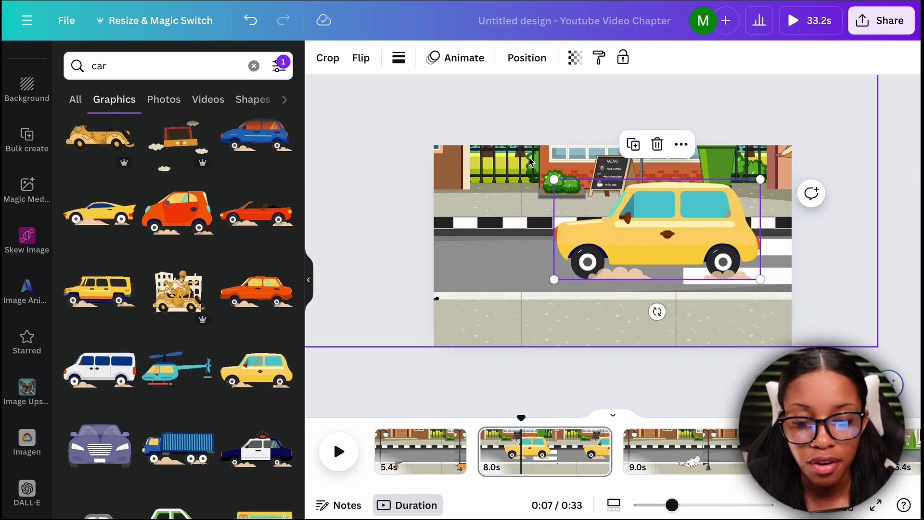
left_click_drag(553, 177, 592, 200)
left_click_drag(679, 235, 853, 245)
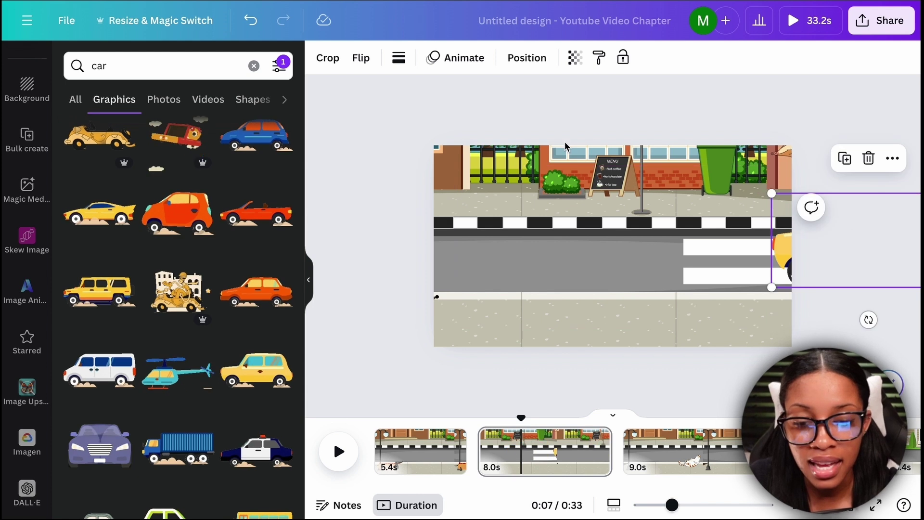
Create a custom animation path driving the yellow car leftward along the road, using the Steady style at about half speed
left_click(464, 59)
left_click(231, 188)
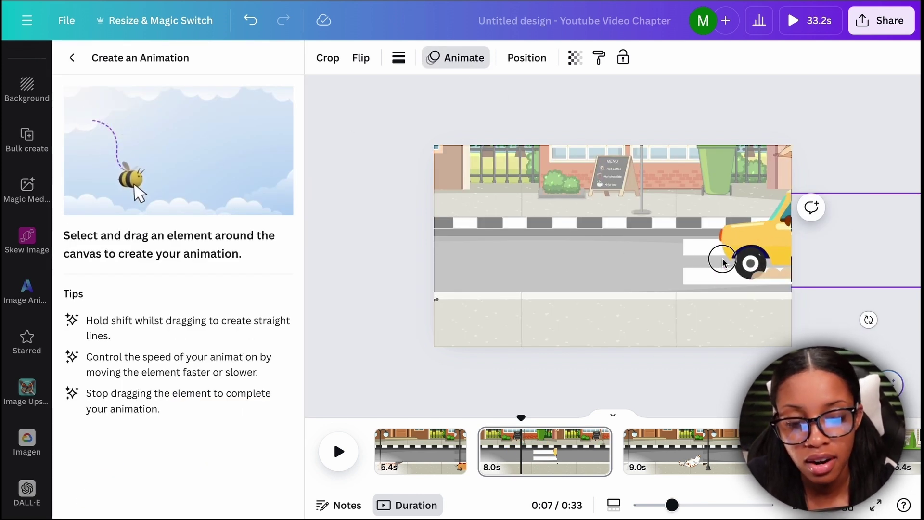
mouse_move(723, 263)
left_mouse_down()
mouse_move(483, 264)
mouse_move(408, 277)
mouse_move(266, 265)
mouse_move(159, 217)
mouse_move(186, 205)
left_mouse_up()
left_click(160, 216)
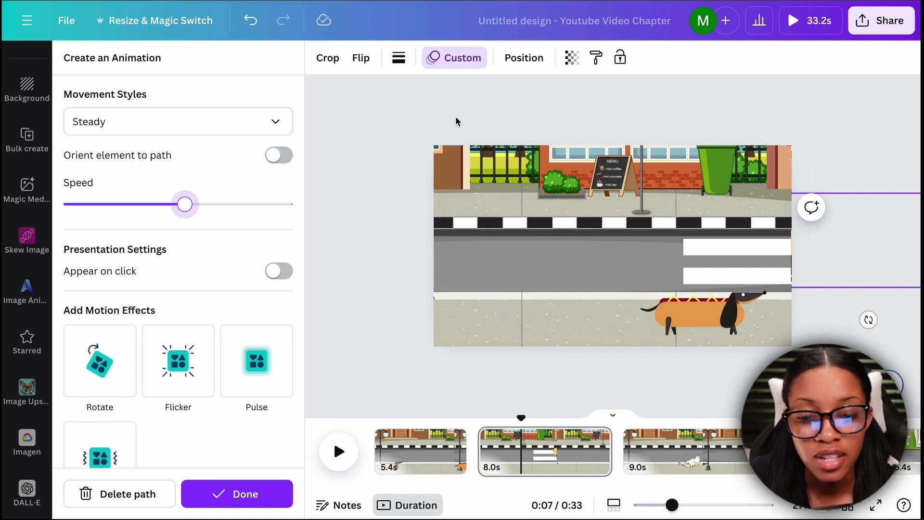
left_click(254, 495)
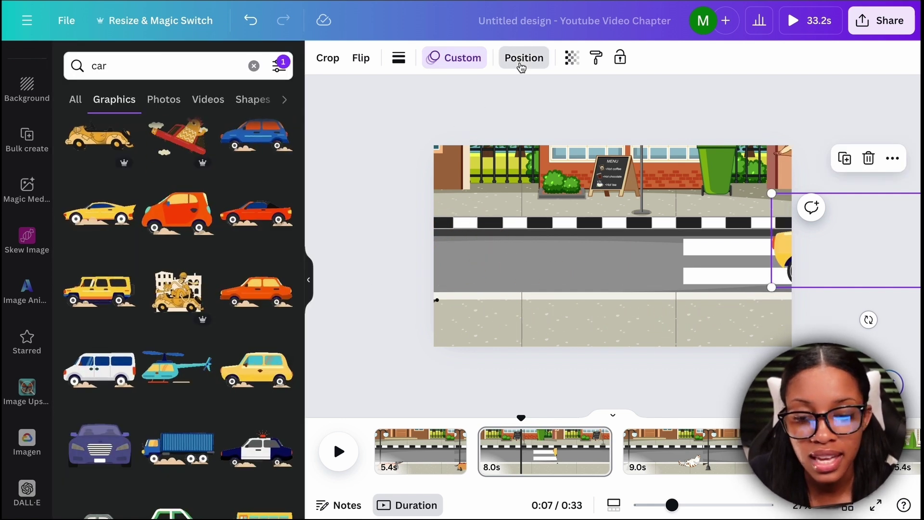
Bring the squirrel's layer above the yellow car on page 2, and preview the scene from the end of page 1
left_click(521, 60)
left_click_drag(85, 184, 82, 140)
left_click_drag(525, 420, 462, 418)
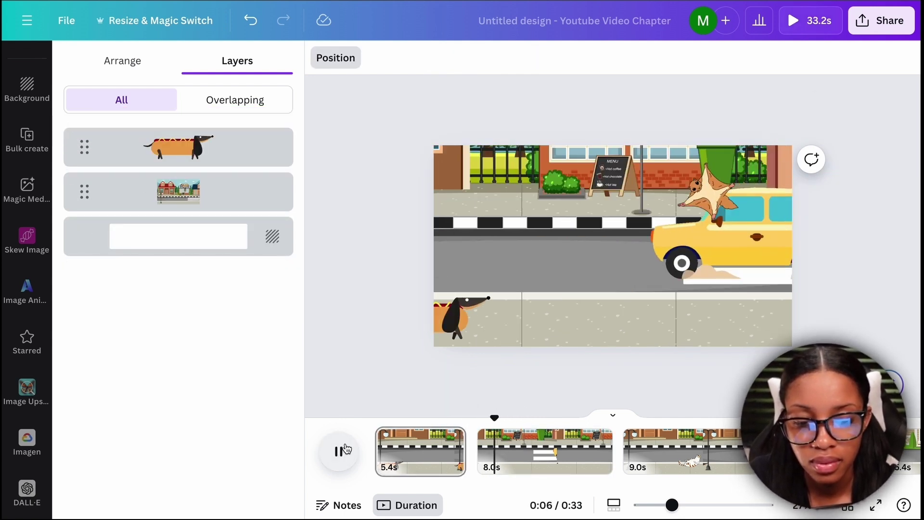
left_click(345, 449)
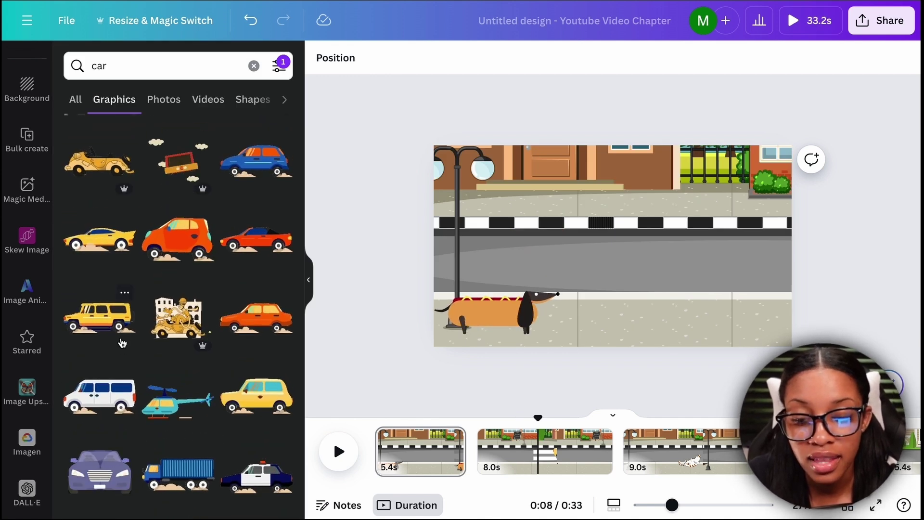
left_click(472, 422)
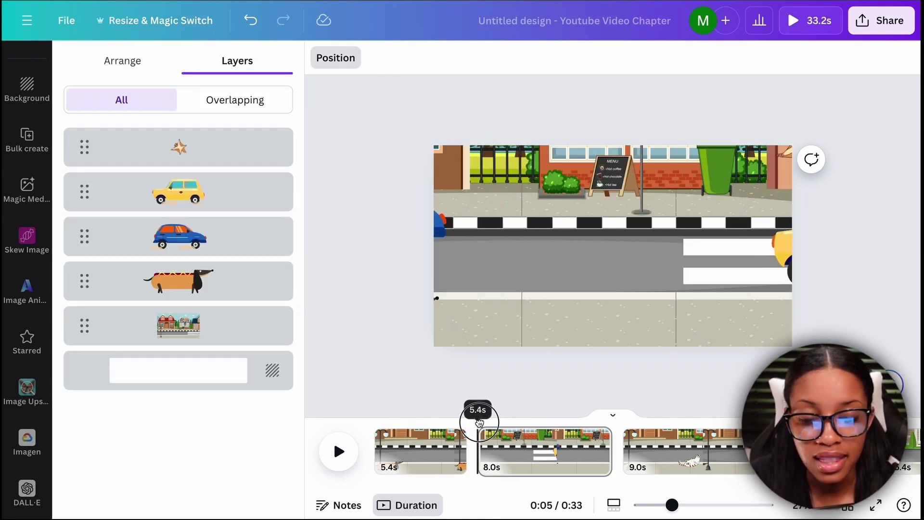
Scrub through the beginning of page 2 to check the passing cars and the squirrel
left_click_drag(493, 422, 528, 436)
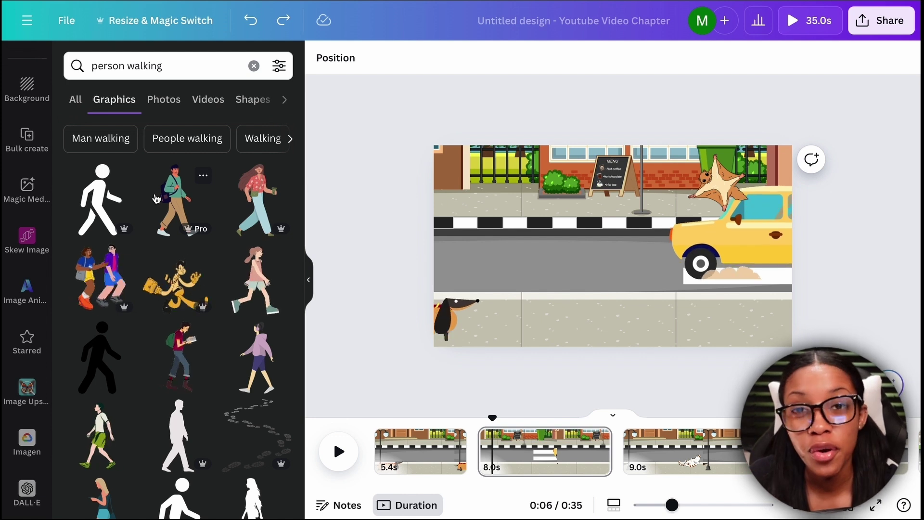
Switch to ElevenLabs text to speech and enter "Bruno the dog loved his walks home." as the narration
left_click(41, 214)
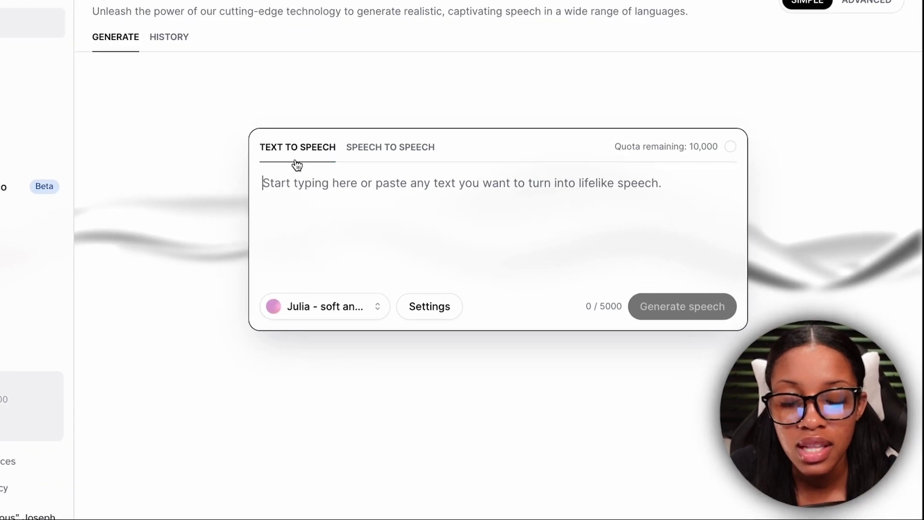
type("Bruno the dog loved his walks home.")
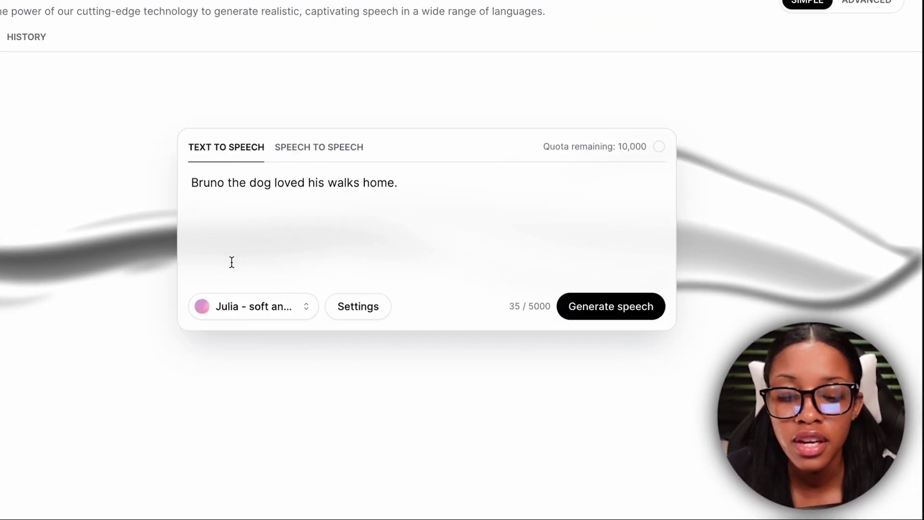
Browse the available voices and choose "Beatrice - Sweet and Soft" for the narration
left_click(298, 313)
scroll(225, 101, "down", 3)
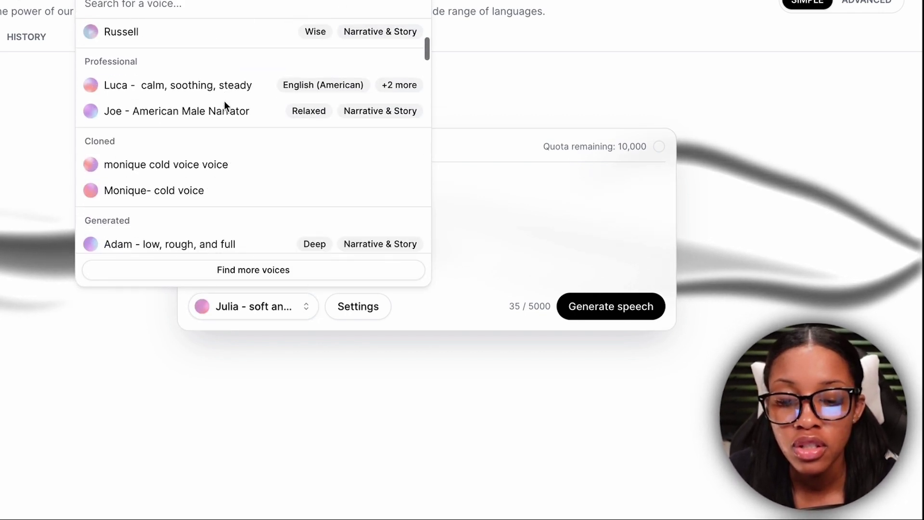
scroll(224, 101, "down", 13)
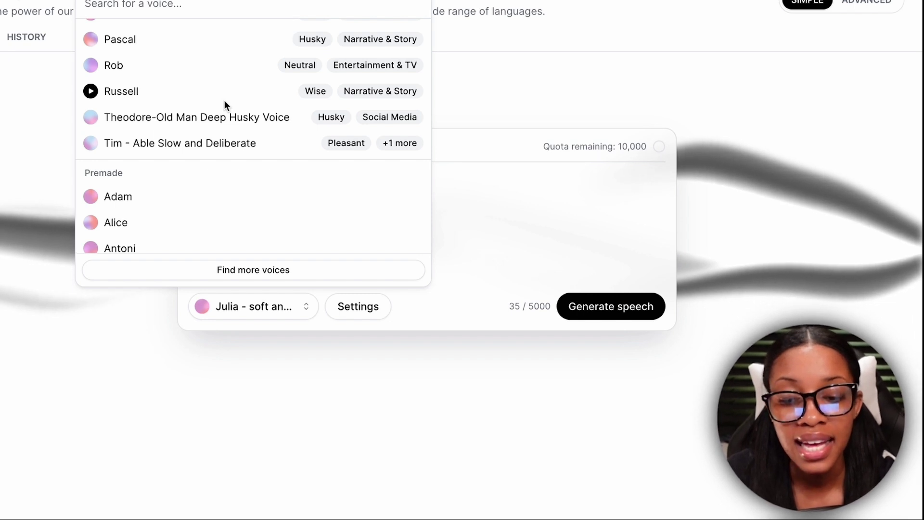
scroll(122, 149, "down", 6)
scroll(122, 149, "up", 3)
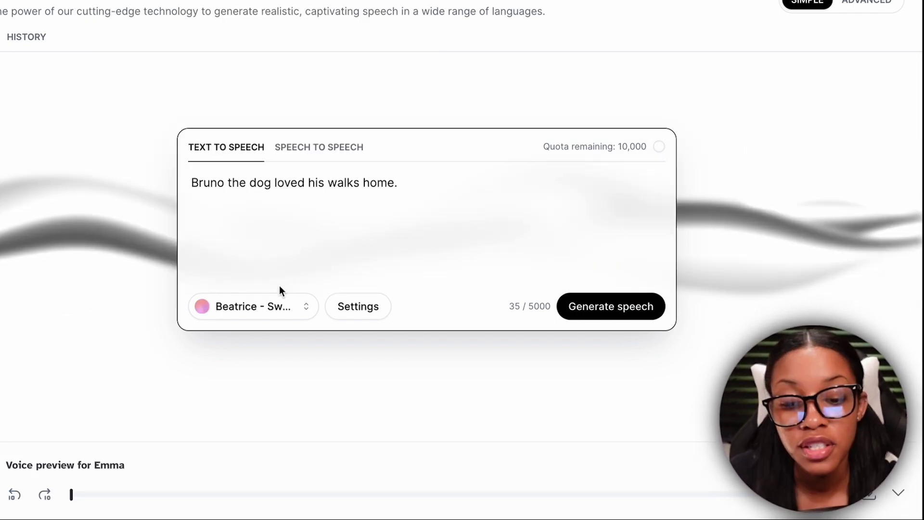
Set the voice's Stability to 47% and Style Exaggeration to 14%, and close the voice settings
left_click(368, 313)
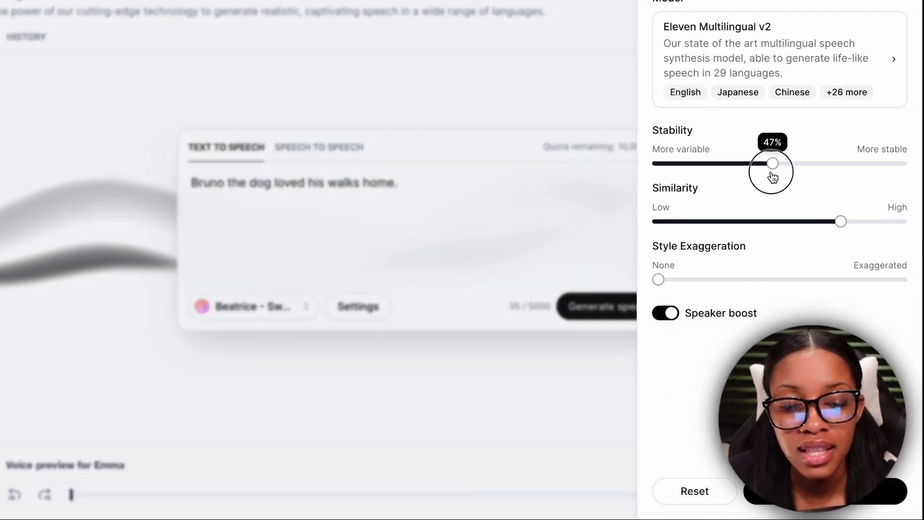
left_click(689, 280)
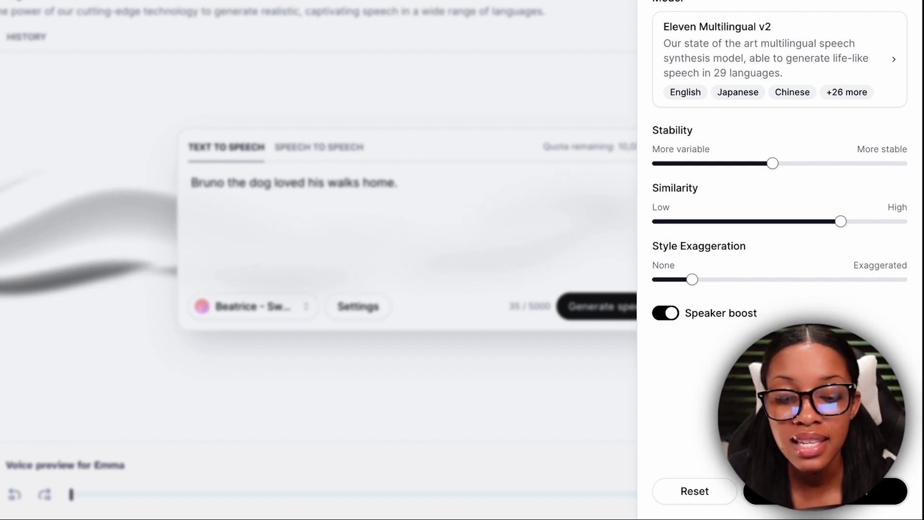
left_click(551, 436)
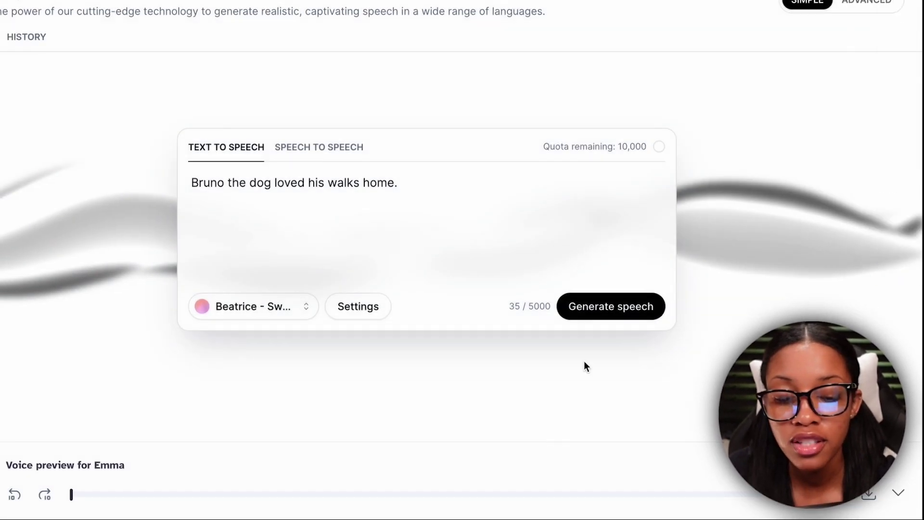
Generate the narration speech, listen to it and download the audio file
left_click(605, 313)
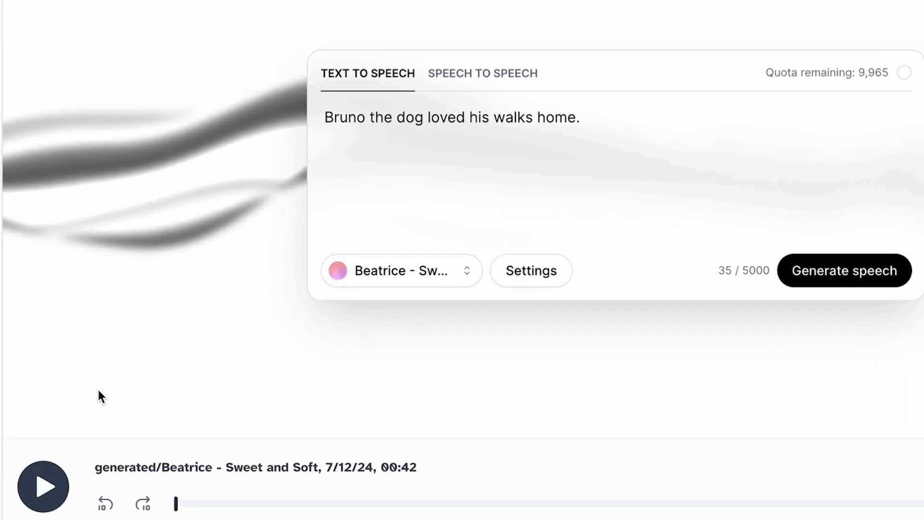
left_click(47, 490)
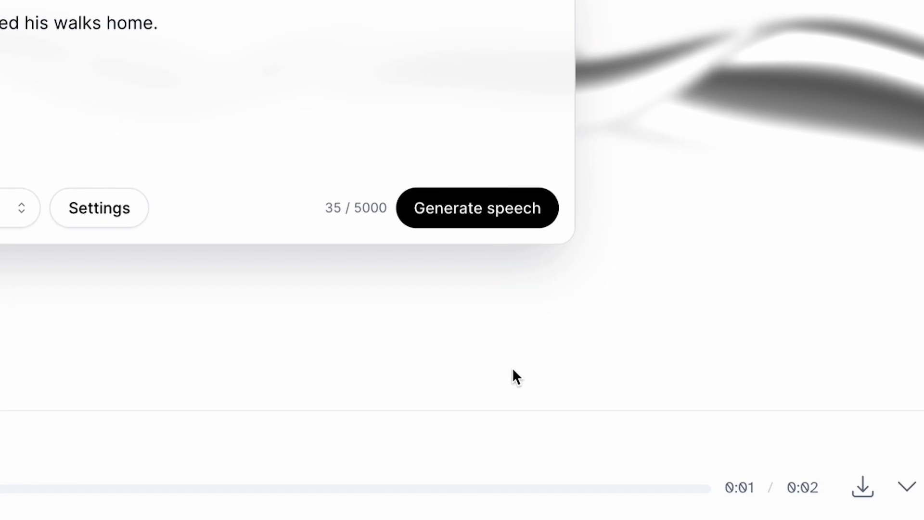
left_click(861, 488)
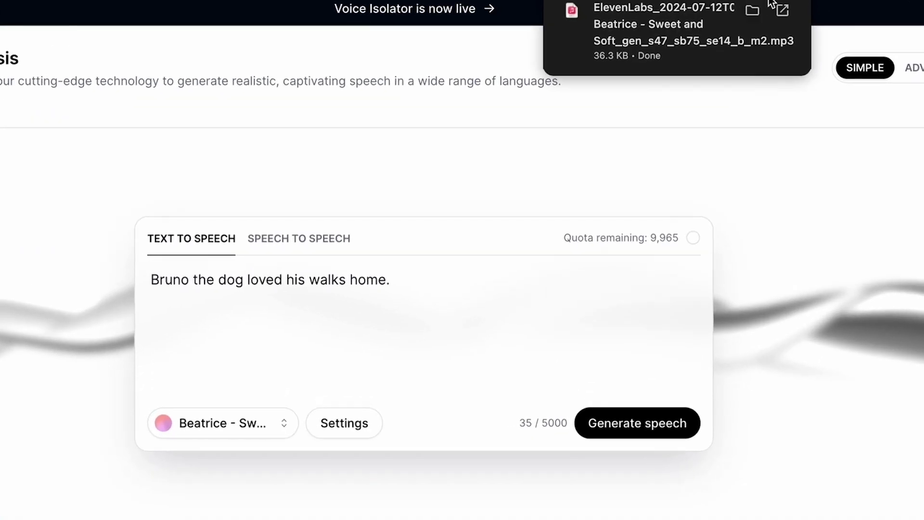
Switch back to Canva, upload the downloaded narration and place it at the start of page 1, previewing it with the scene
key("ctrl+Tab")
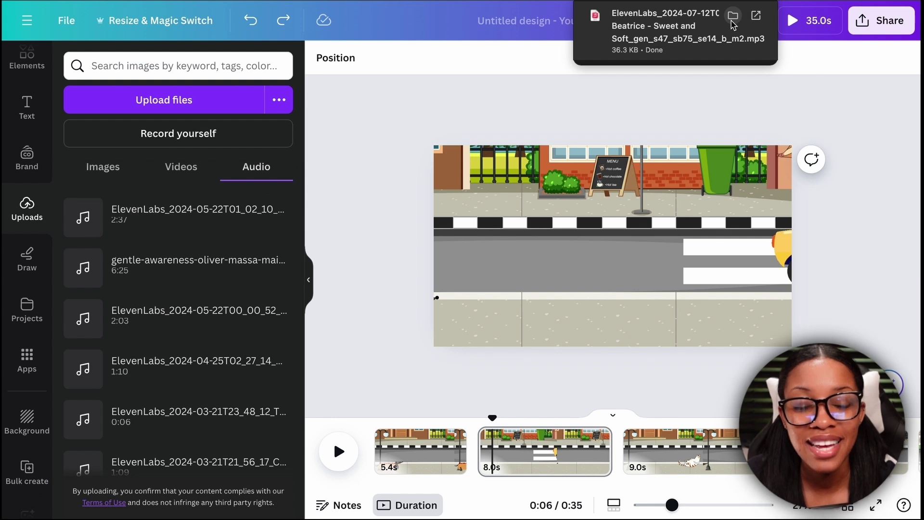
left_click_drag(732, 24, 359, 436)
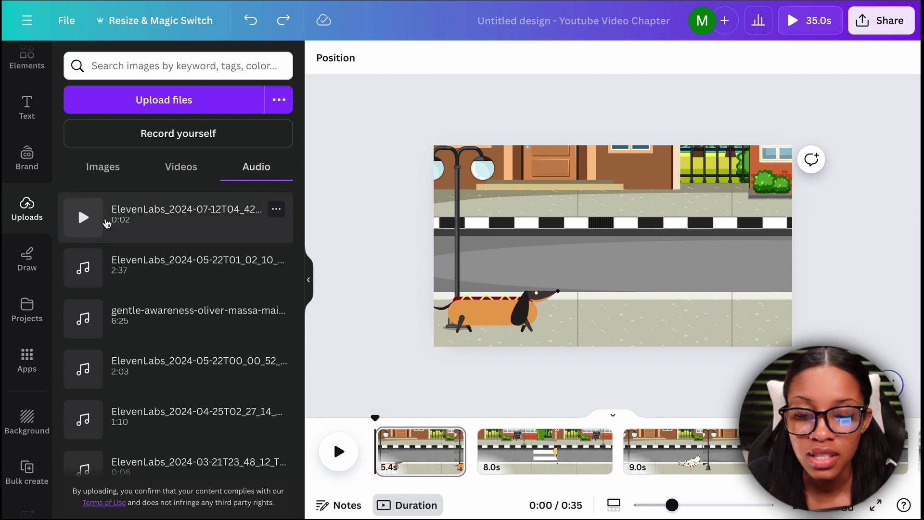
left_click(77, 204)
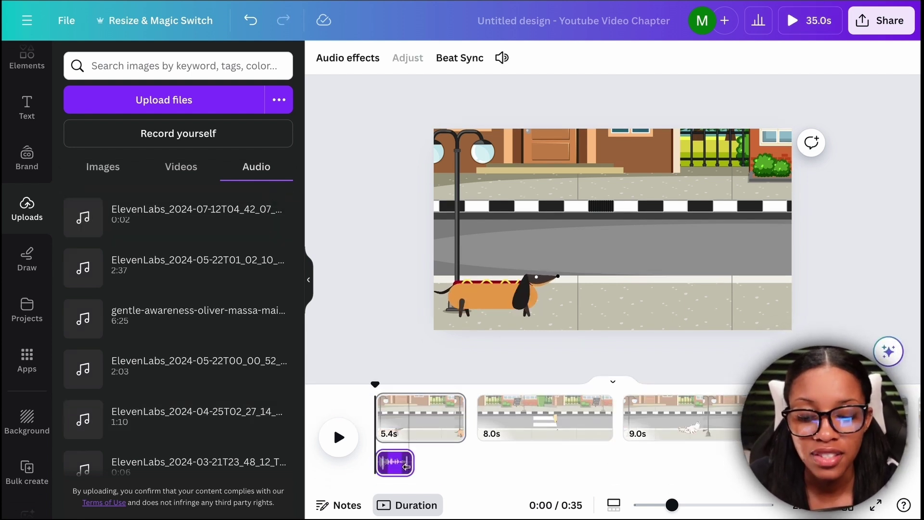
left_click_drag(376, 393, 379, 394)
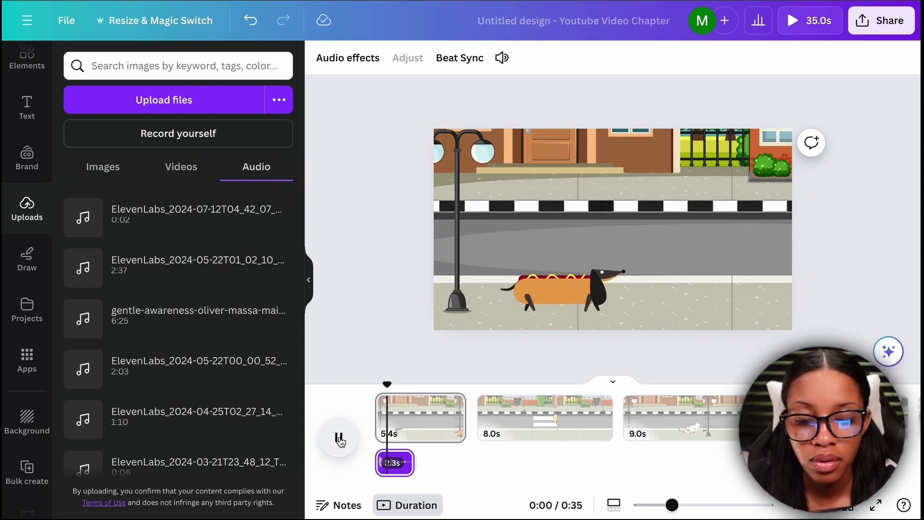
left_click(340, 440)
Try shortening page 1 to 2.4 seconds and preview the dog's walk with the narration
left_click_drag(465, 429, 413, 428)
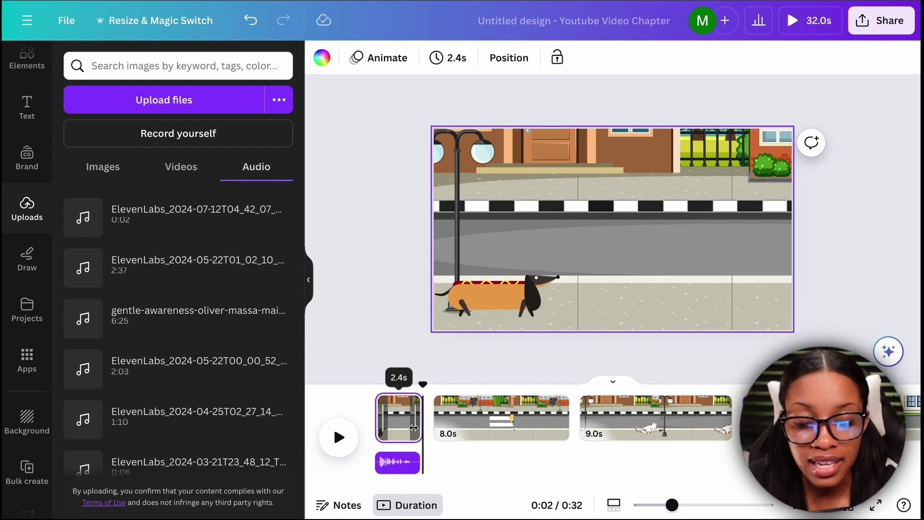
left_click_drag(423, 388, 385, 388)
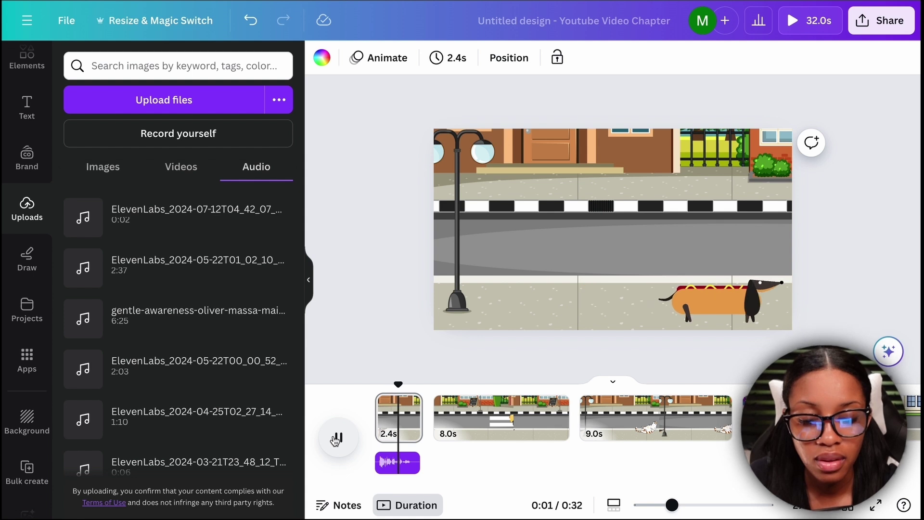
left_click(336, 440)
Set page 1's duration to 4.8 seconds and play the scene from the start
left_click_drag(420, 423, 455, 422)
left_click_drag(455, 385, 368, 408)
key("space")
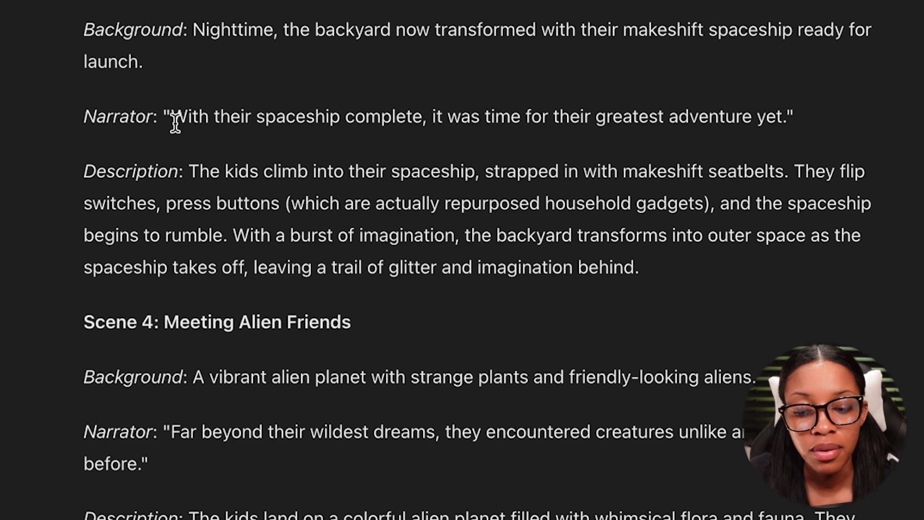
Review the script's narrator line about the completed spaceship, the ElevenLabs narration text and the remaining scenes on Canva's timeline
left_click_drag(174, 121, 582, 125)
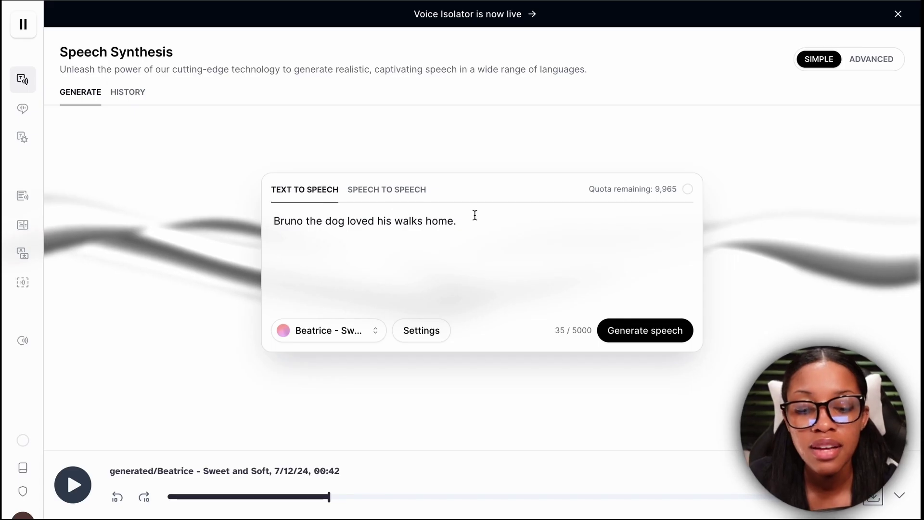
left_click(452, 219)
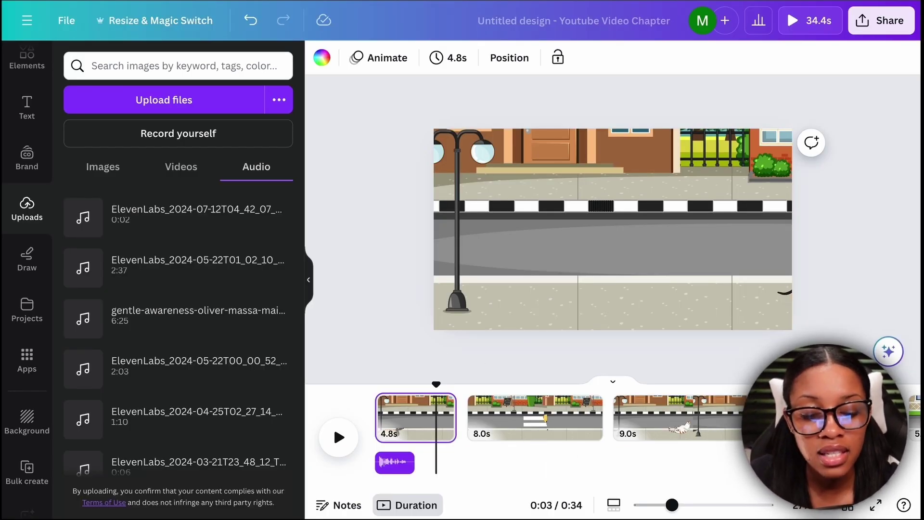
scroll(530, 419, "right", 3)
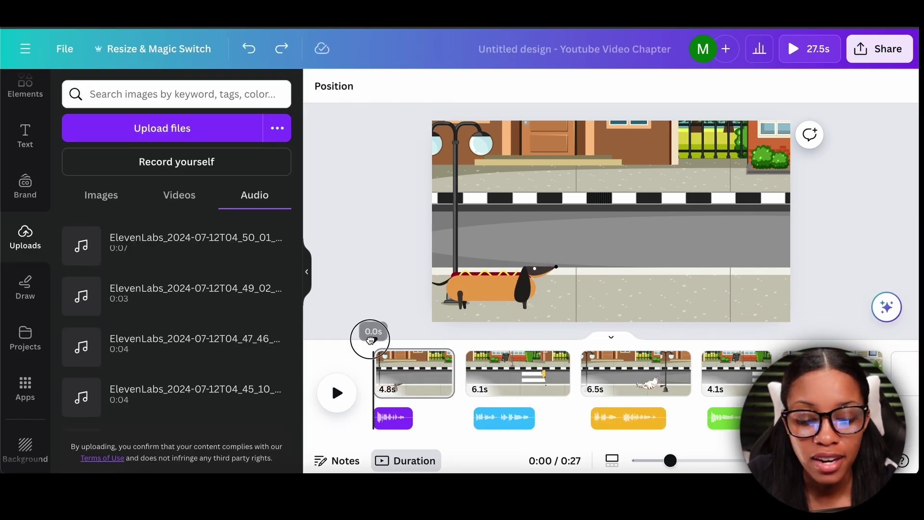
Return the playhead to the start, replace the "person walking" element search with "kids music" and show only audio results
left_click_drag(371, 337, 347, 359)
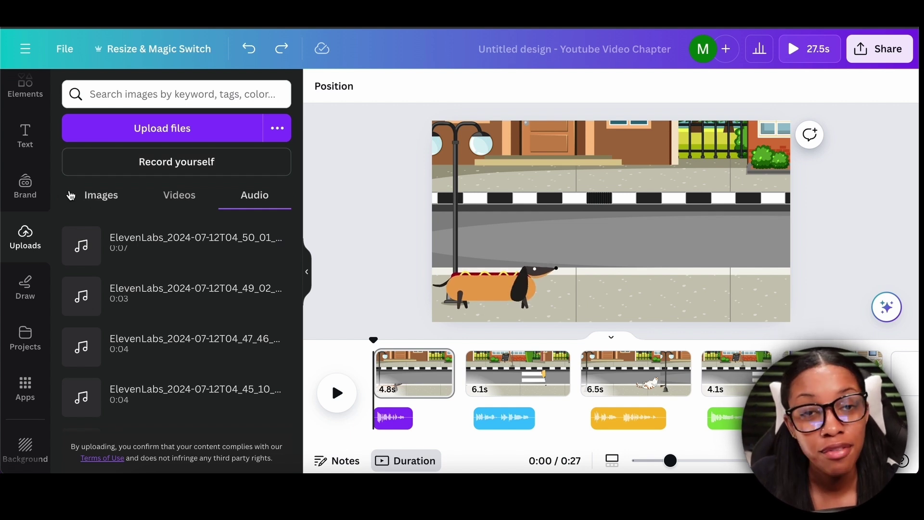
scroll(29, 145, "up", 3)
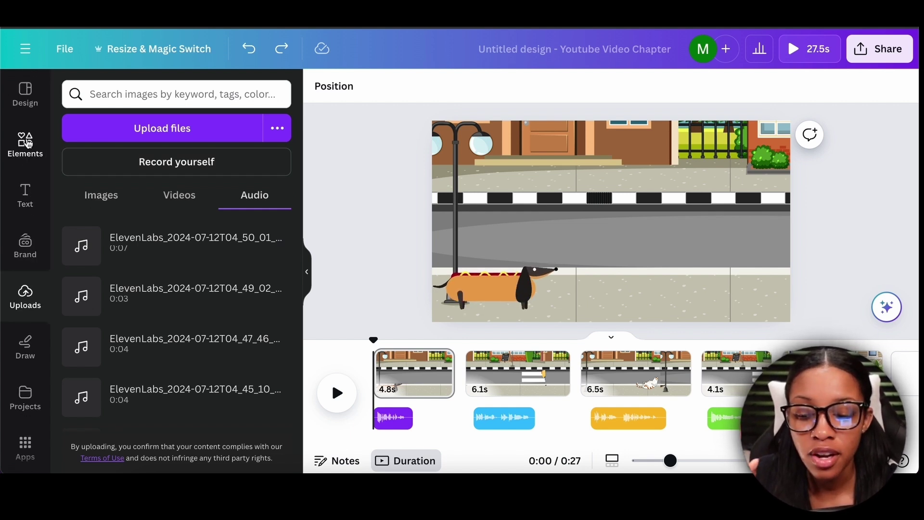
left_click(27, 143)
scroll(207, 130, "right", 5)
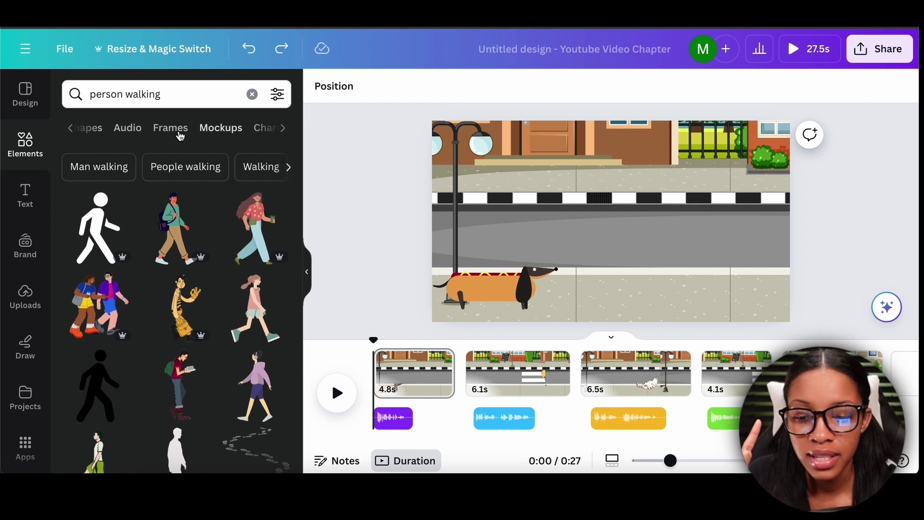
left_click(128, 127)
left_click(251, 94)
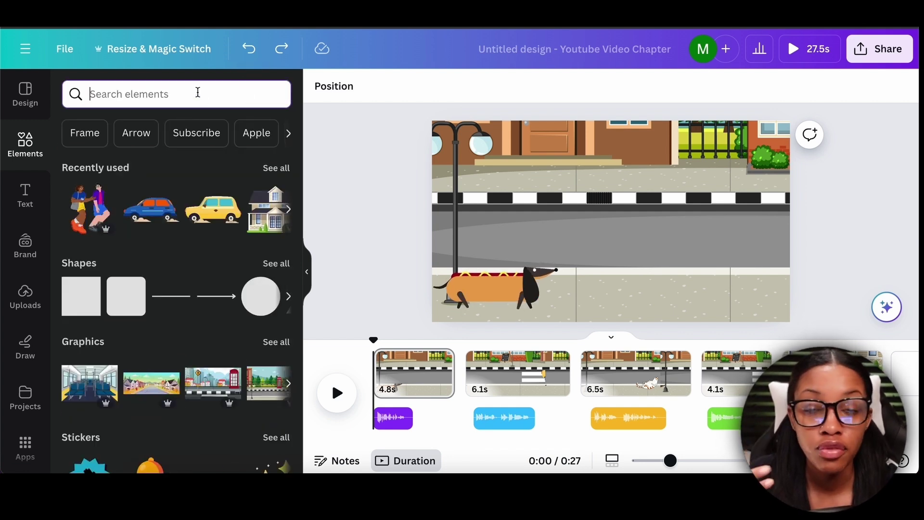
type("kids m")
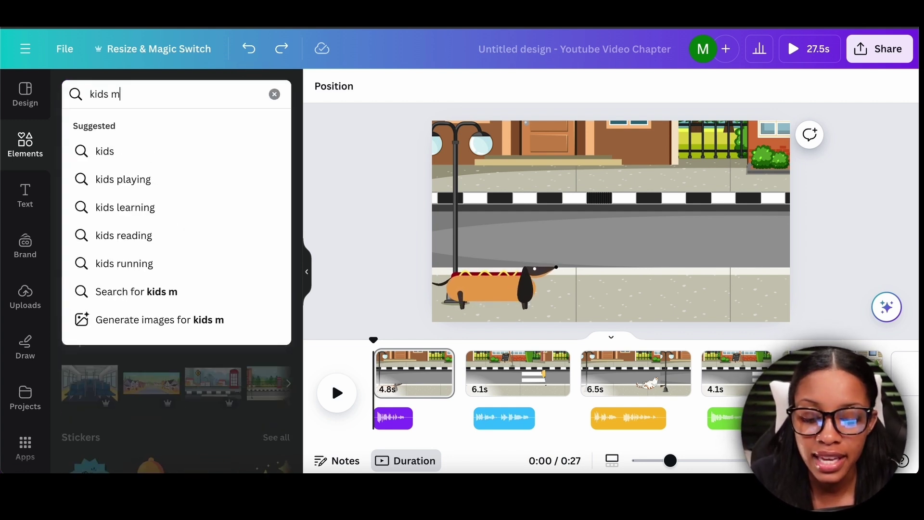
type("usic")
key("Return")
scroll(227, 130, "right", 3)
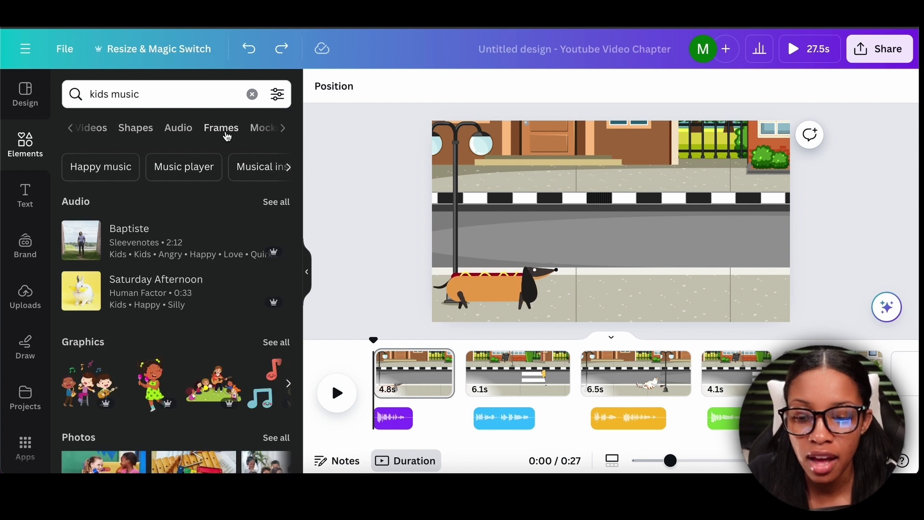
left_click(176, 128)
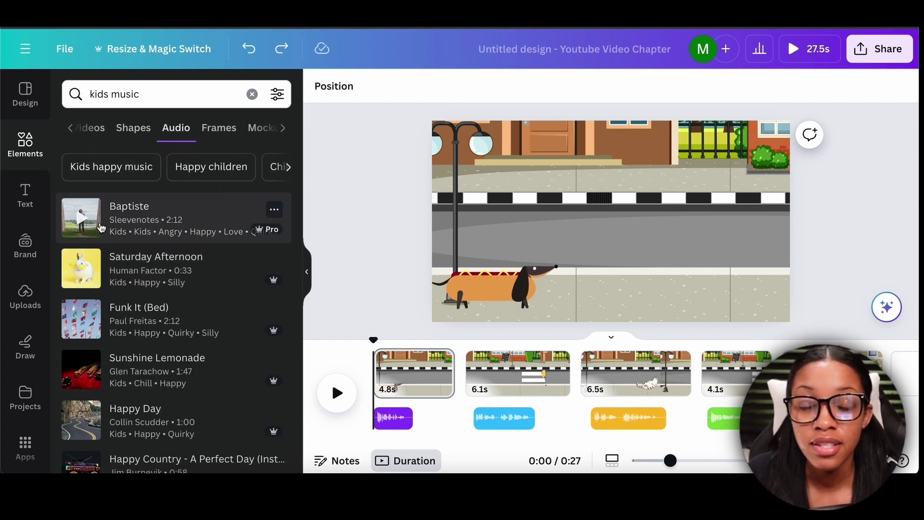
Browse the music tracks and add "Saturday Afternoon" by Human Factor as background music from the start of the video
scroll(93, 308, "down", 5)
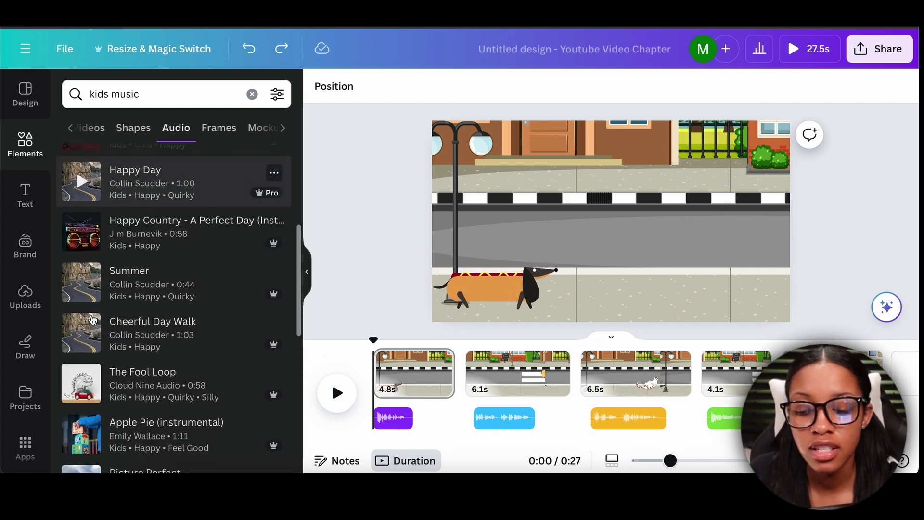
scroll(93, 320, "down", 1)
scroll(77, 270, "up", 6)
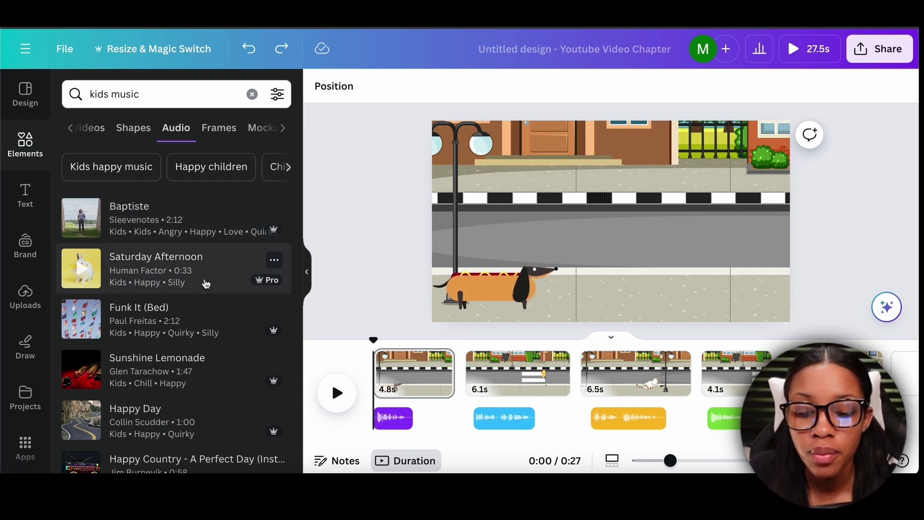
mouse_move(374, 339)
left_mouse_down()
mouse_move(412, 332)
mouse_move(365, 334)
left_mouse_up()
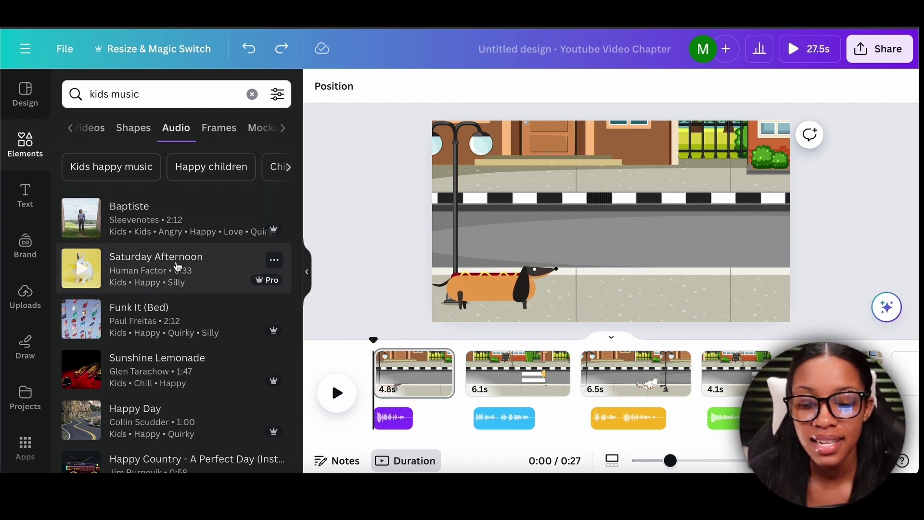
left_click(199, 265)
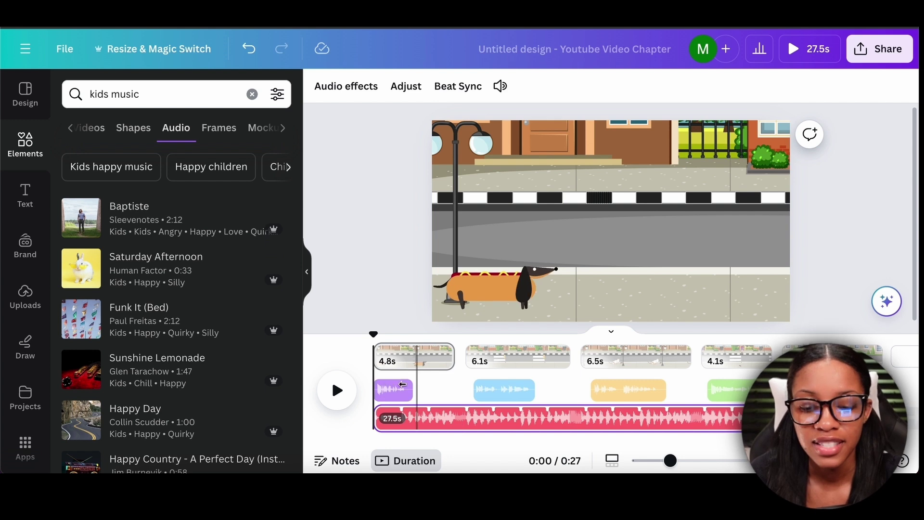
Play the opening of page 1 from the start to hear the background music with the narration
mouse_move(373, 333)
left_mouse_down()
mouse_move(486, 337)
mouse_move(362, 346)
left_mouse_up()
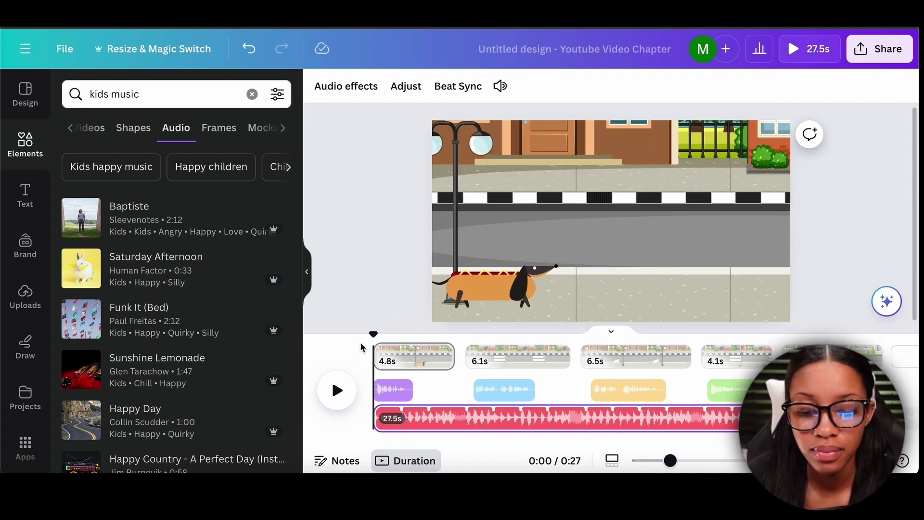
key("space")
key("space")
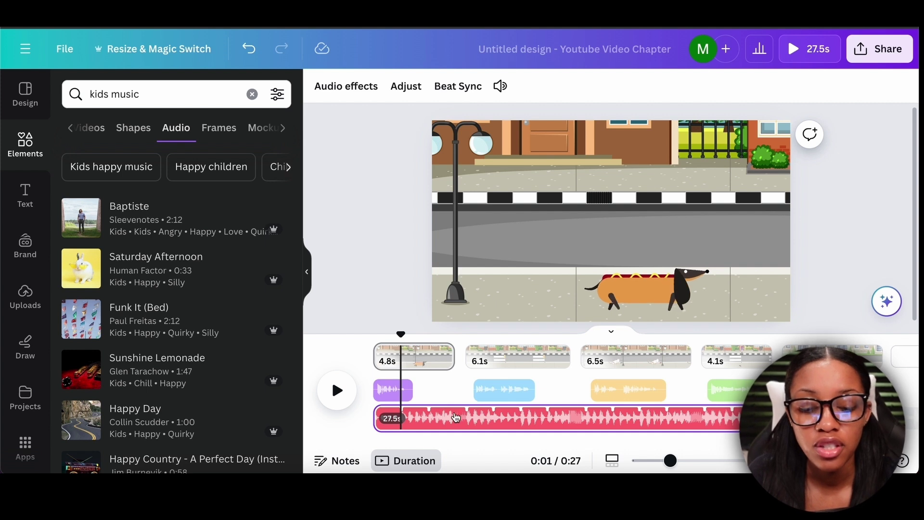
Lower the volume of the background music track
left_click(430, 424)
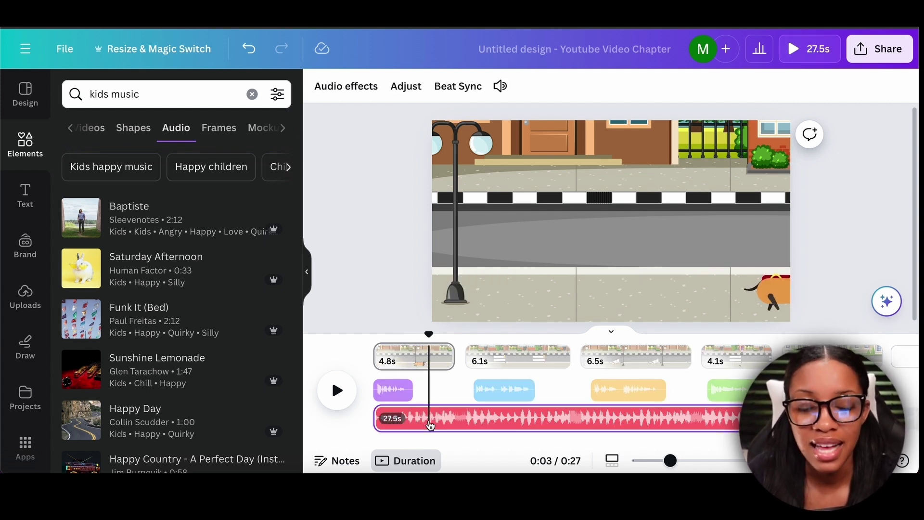
left_click(500, 87)
left_click_drag(551, 169, 512, 180)
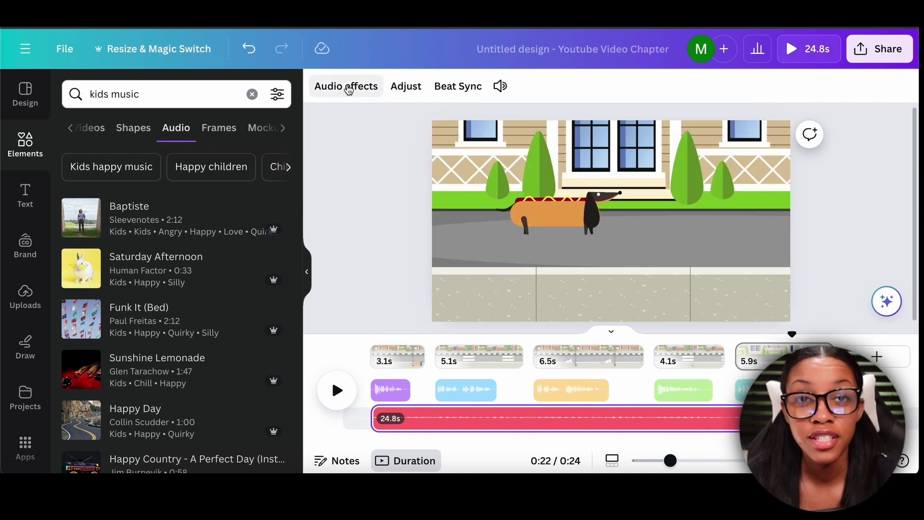
Give the background music a 0.7-second fade-in and a short fade-out
left_click(342, 88)
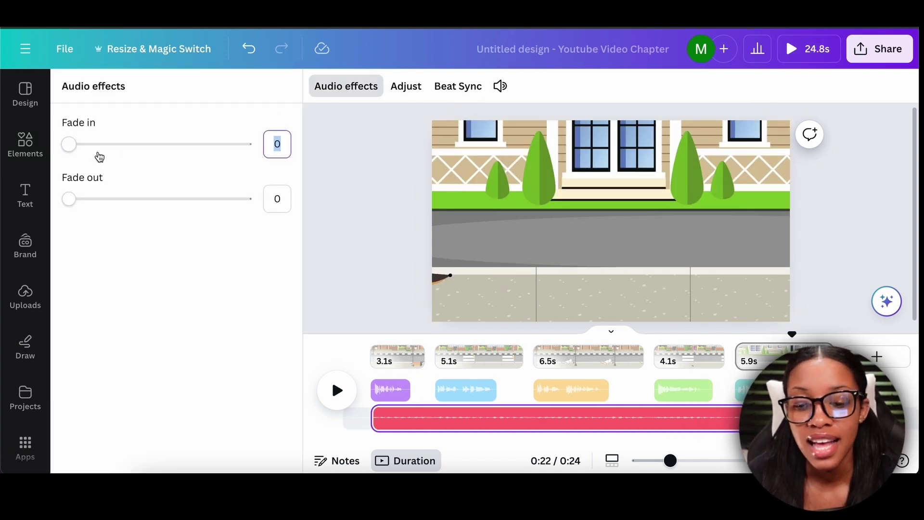
left_click_drag(70, 144, 95, 150)
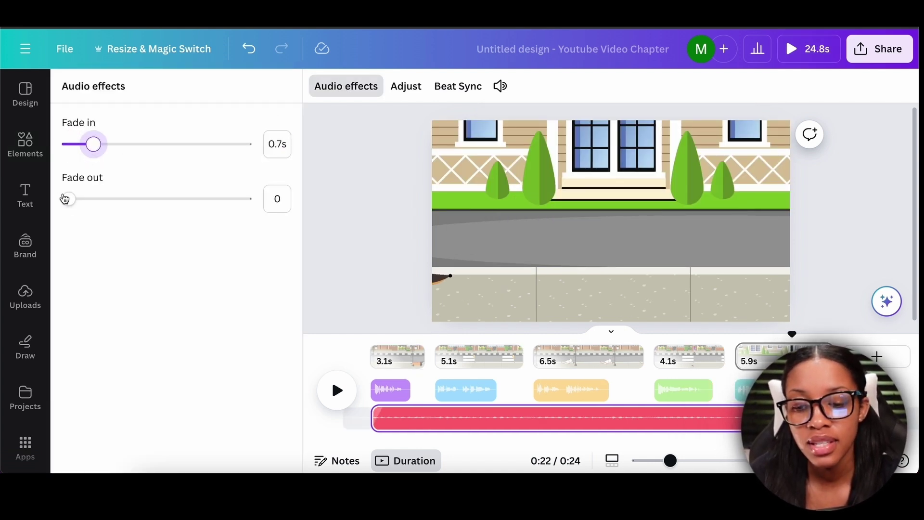
left_click_drag(65, 199, 87, 204)
Move the playhead from the start to the cat scene on page 3, search elements for "meow" and show only audio results
left_click(374, 333)
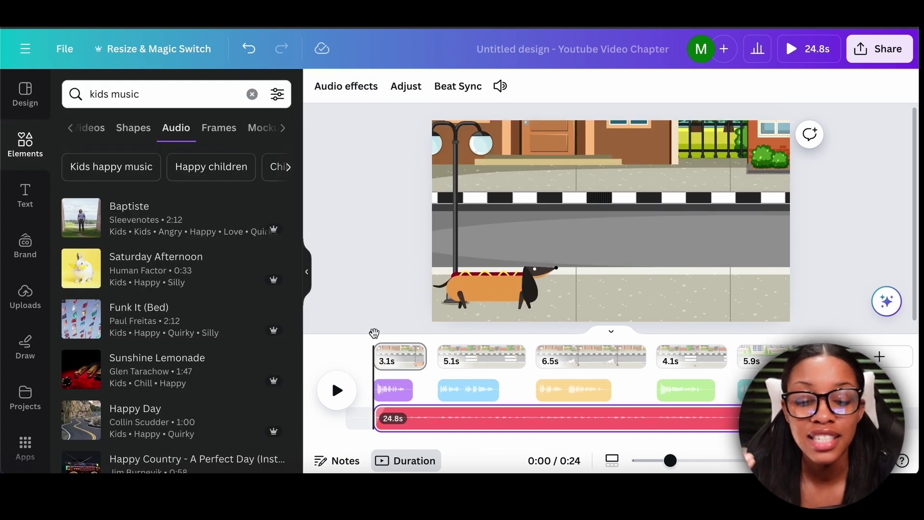
left_click_drag(370, 332, 572, 341)
left_click(252, 94)
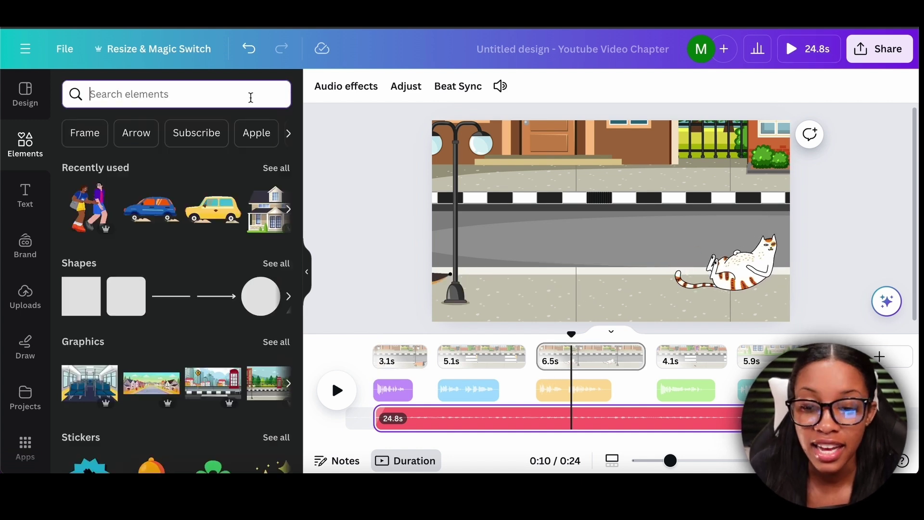
type("meow")
key("Return")
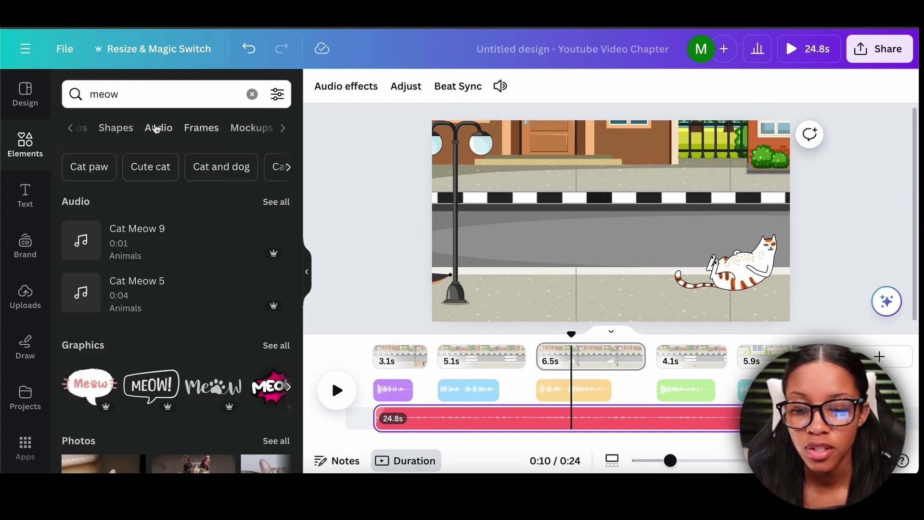
left_click(157, 127)
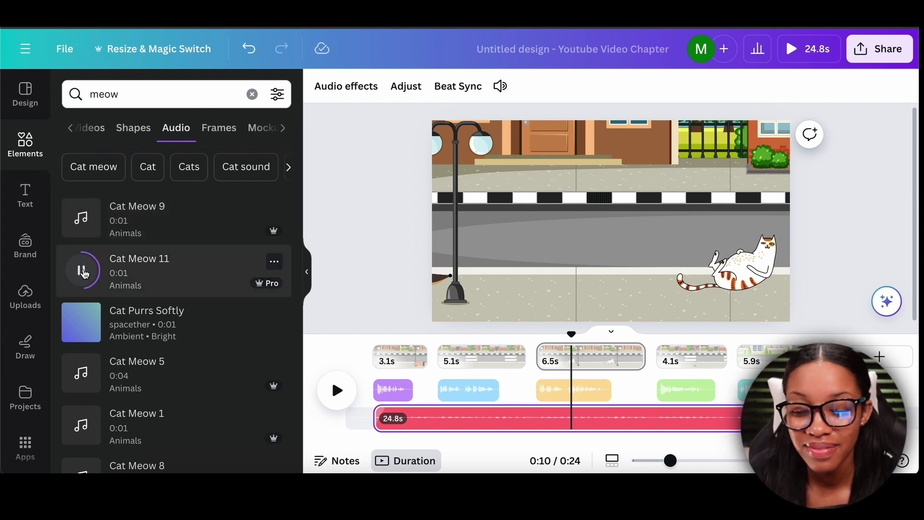
Browse the meow sounds and add "Cat Meow 9" to the cat scene at about 0:09
scroll(175, 320, "down", 10)
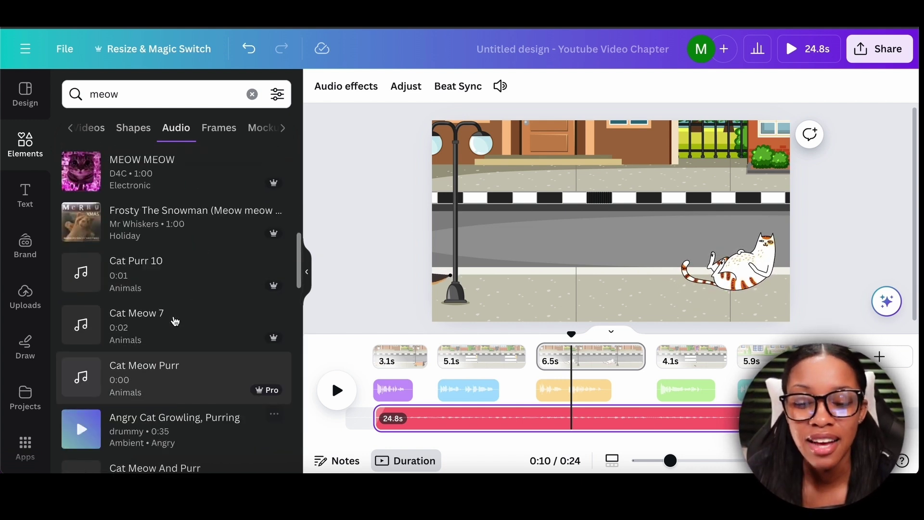
scroll(175, 321, "up", 10)
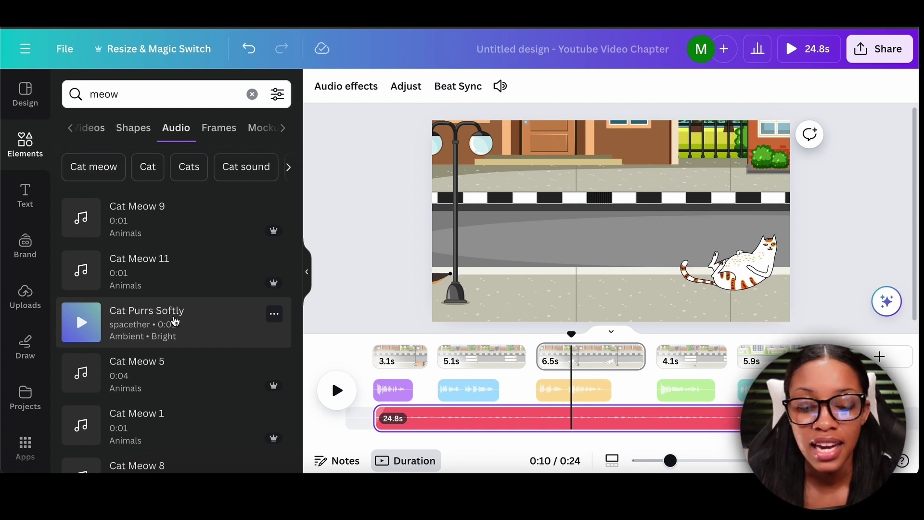
mouse_move(571, 335)
left_mouse_down()
mouse_move(553, 339)
mouse_move(559, 332)
mouse_move(558, 342)
left_mouse_up()
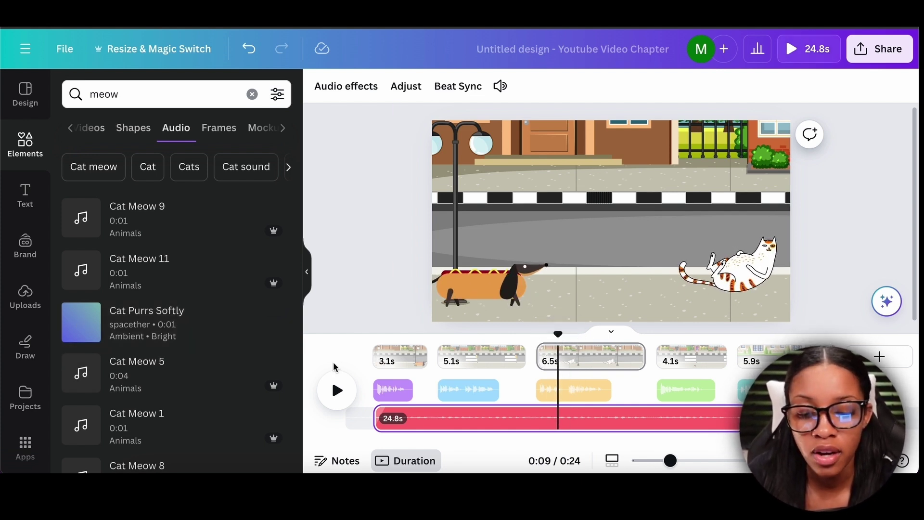
left_click(176, 231)
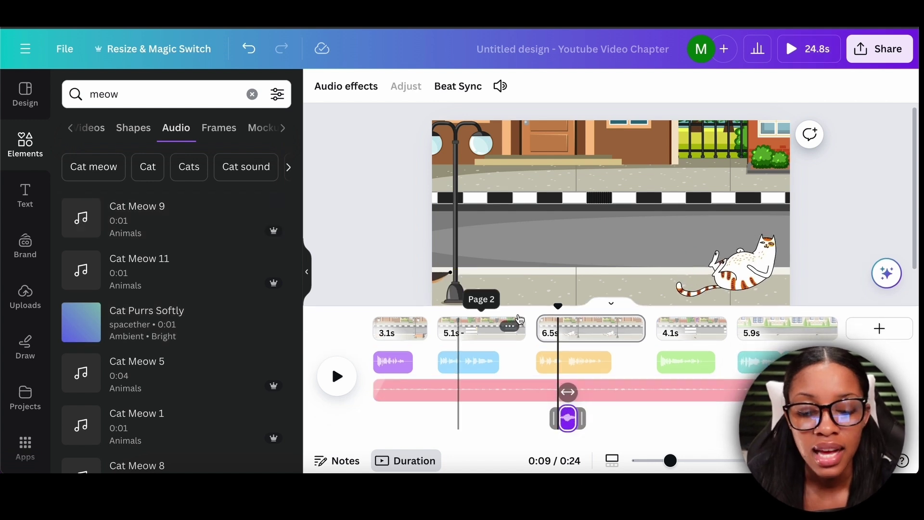
Shift the meow clip to a slightly later point in the cat scene and lower its volume
left_click(568, 425)
left_click(500, 86)
left_click_drag(552, 168, 527, 169)
Play the cat scene from about 0:09 to check the timing and volume of the meow
left_click(549, 312)
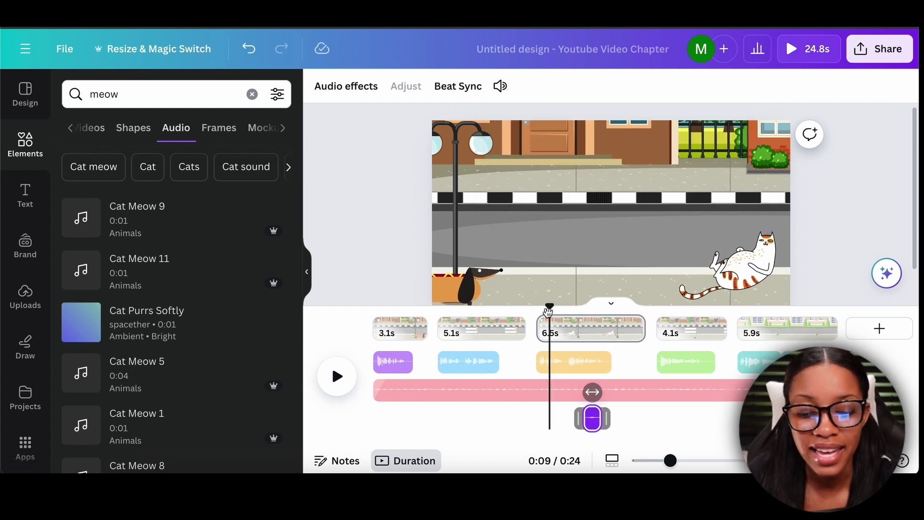
key("space")
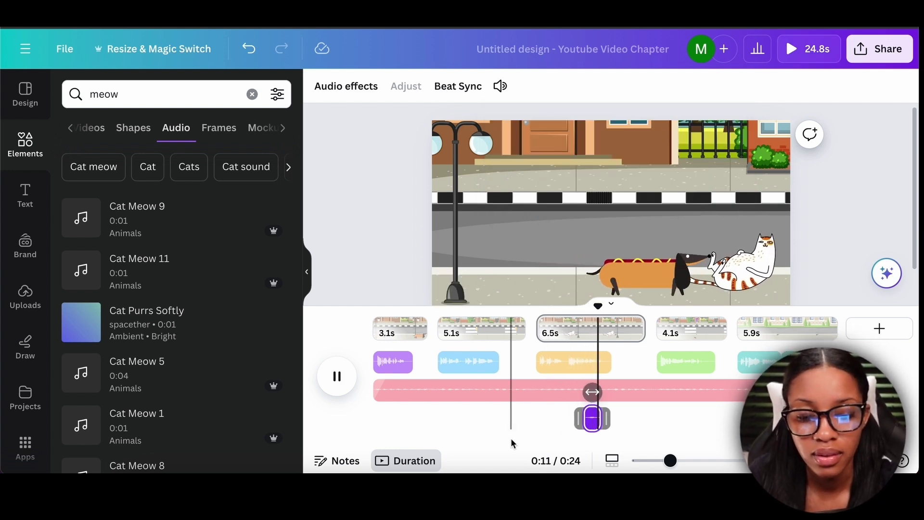
key("space")
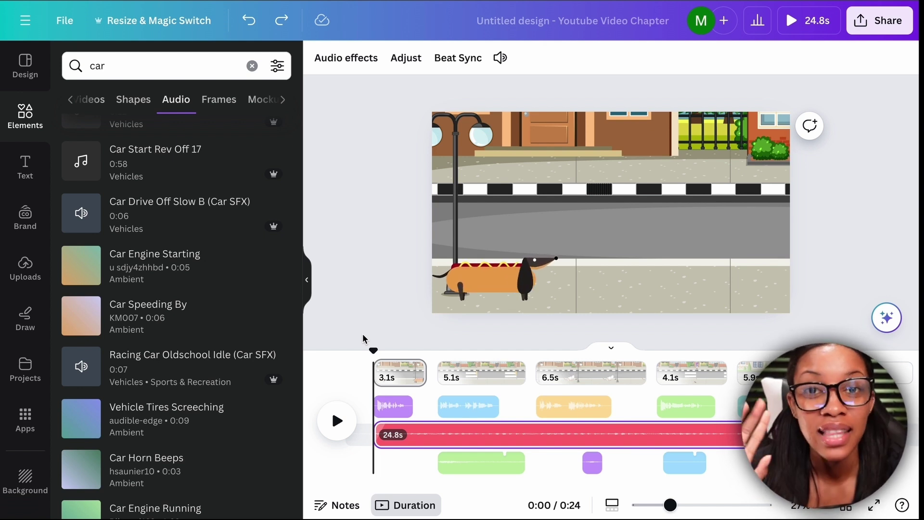
Play from the end of page 1 into page 2 to examine the cut between the two scenes
mouse_move(439, 381)
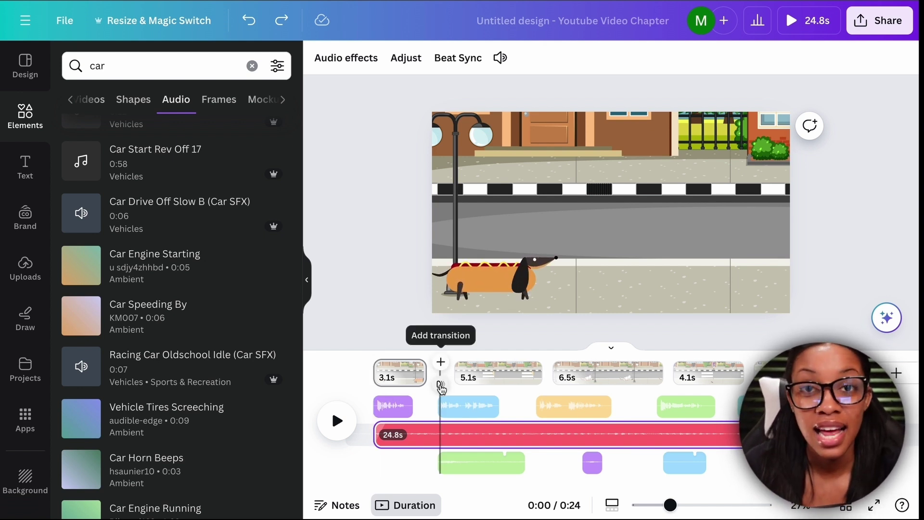
left_click(415, 357)
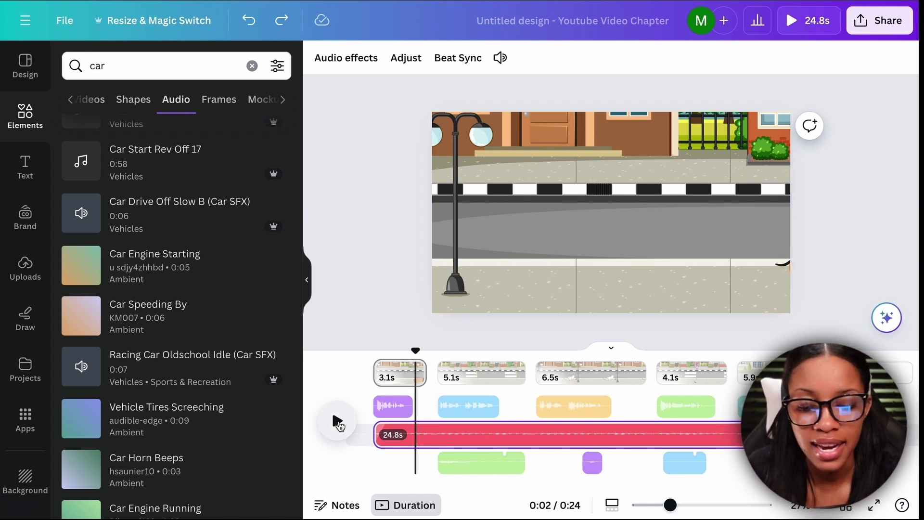
left_click(338, 422)
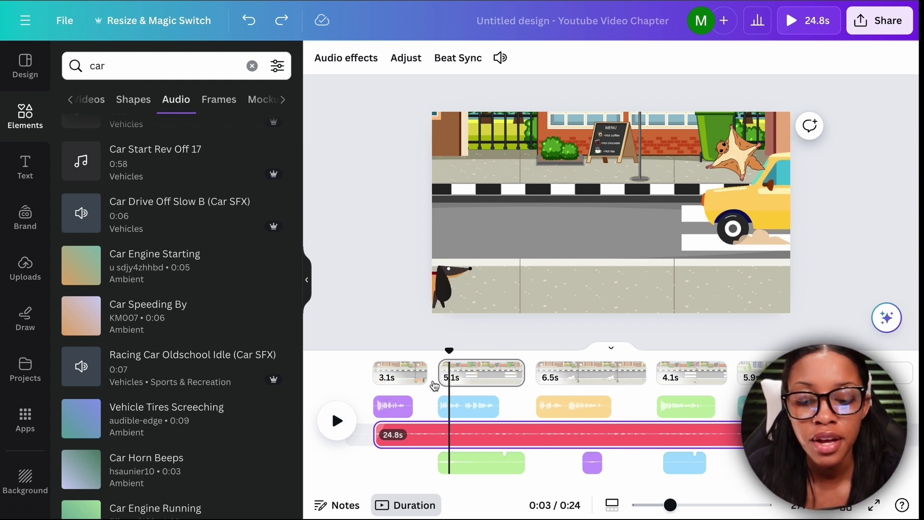
Add a 0.5-second Slide transition between pages 1 and 2 and apply it between all pages
mouse_move(440, 385)
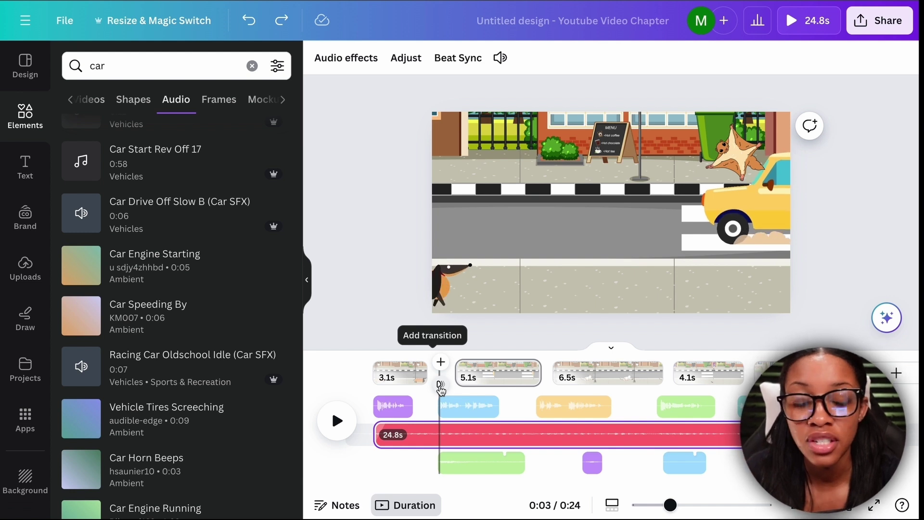
left_click(440, 386)
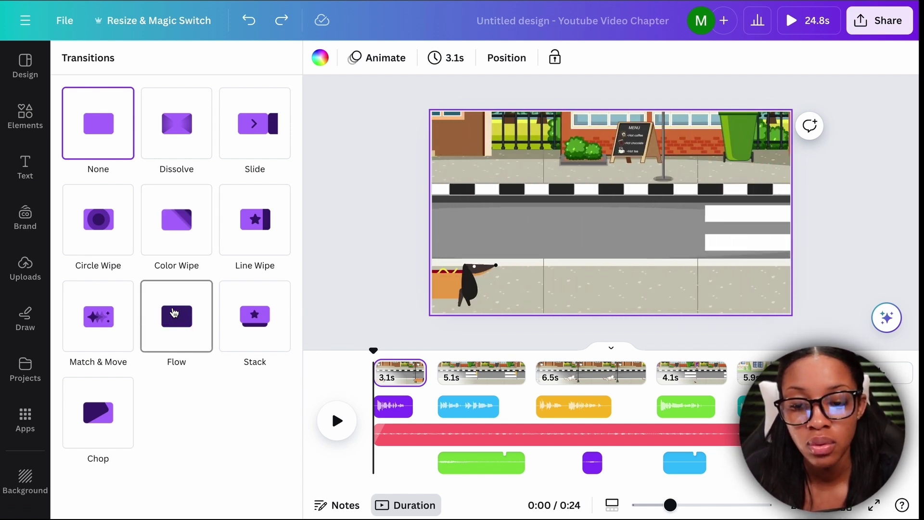
left_click(252, 140)
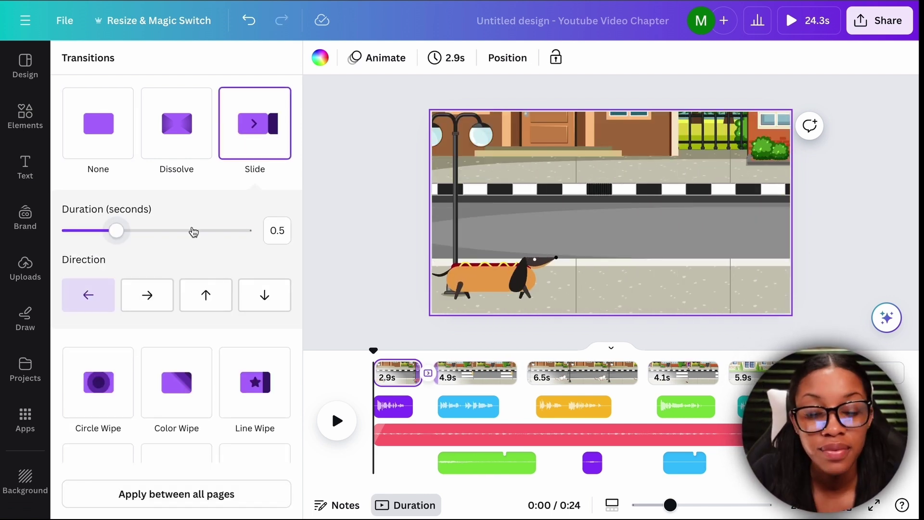
left_click(204, 504)
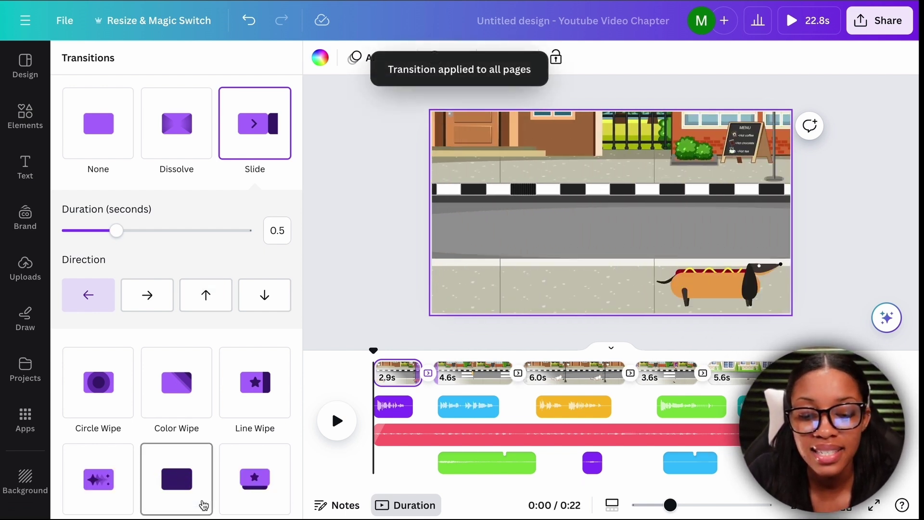
Play the opening and scrub through page 2 to review the slide transition between the first two pages
key("space")
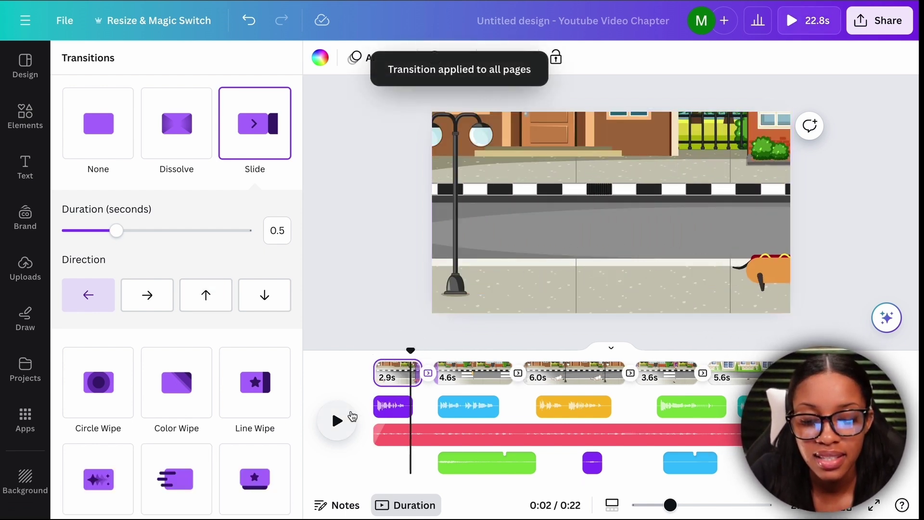
left_click(338, 422)
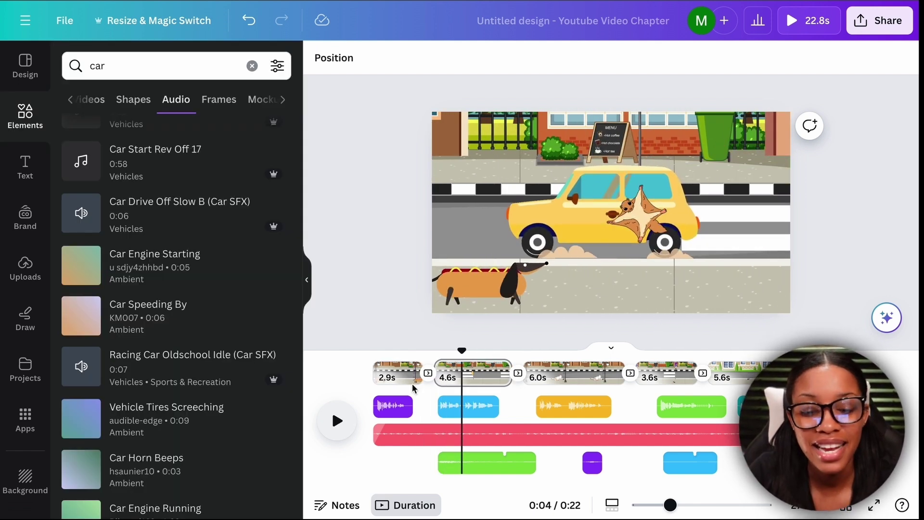
left_click_drag(462, 351, 487, 354)
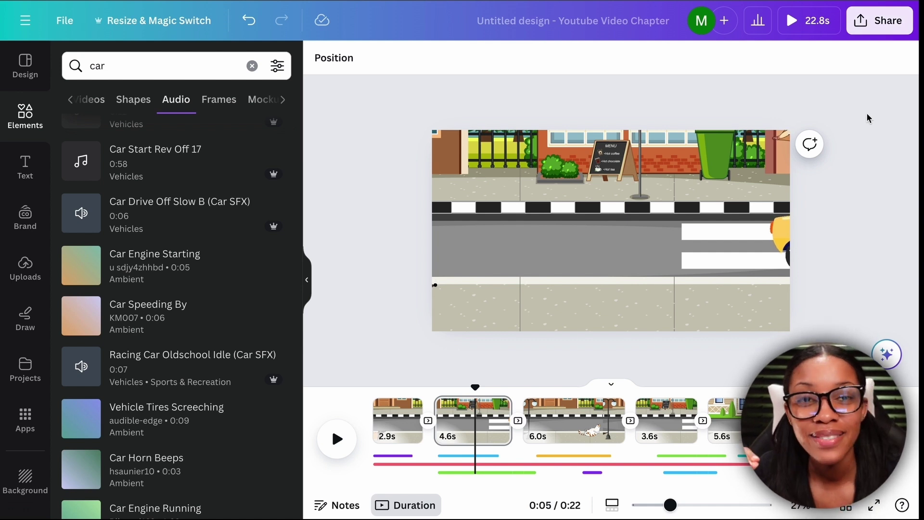
Open the design's download options and review the file type, quality and page selection for exporting the video
left_click(880, 20)
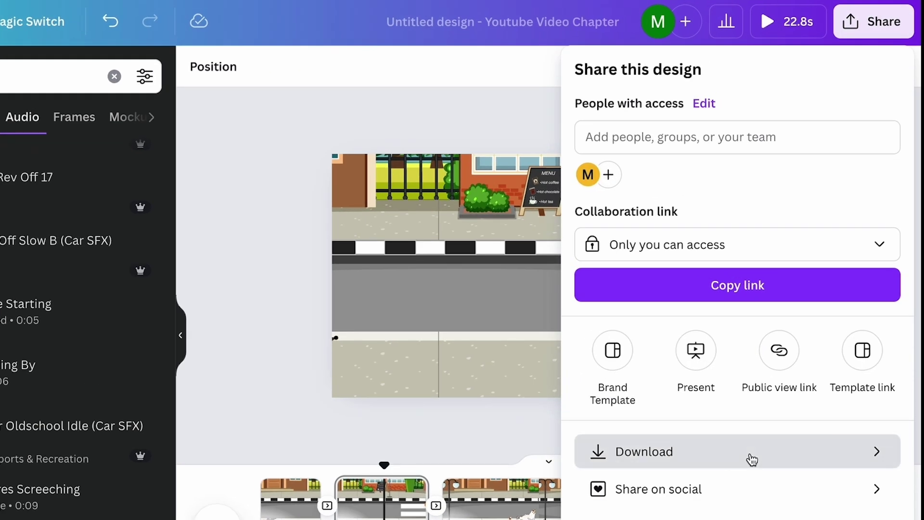
left_click(778, 374)
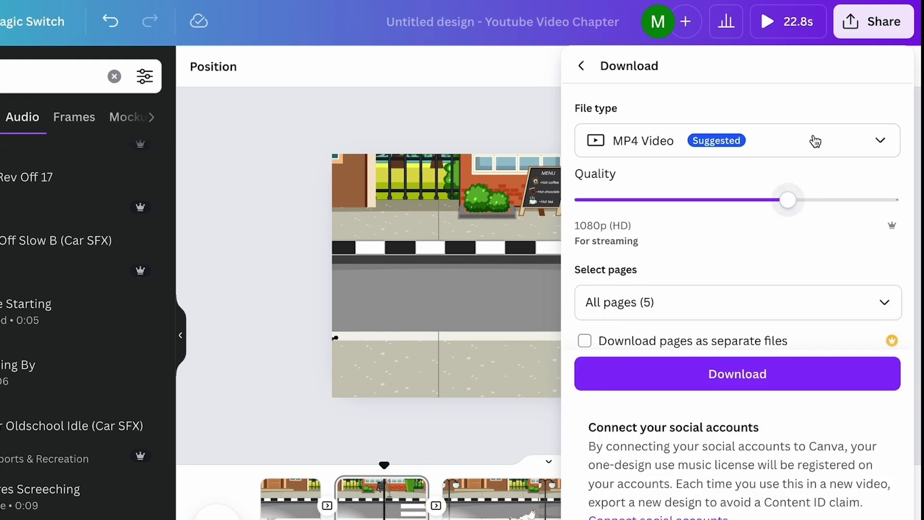
scroll(820, 132, "down", 1)
scroll(755, 256, "up", 1)
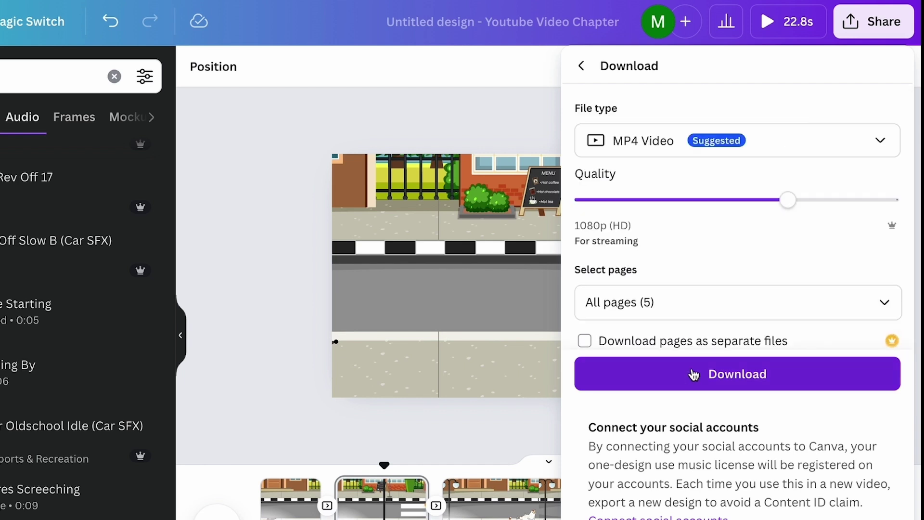
Hide the audio search results so the canvas and timeline use the full width
left_click(226, 284)
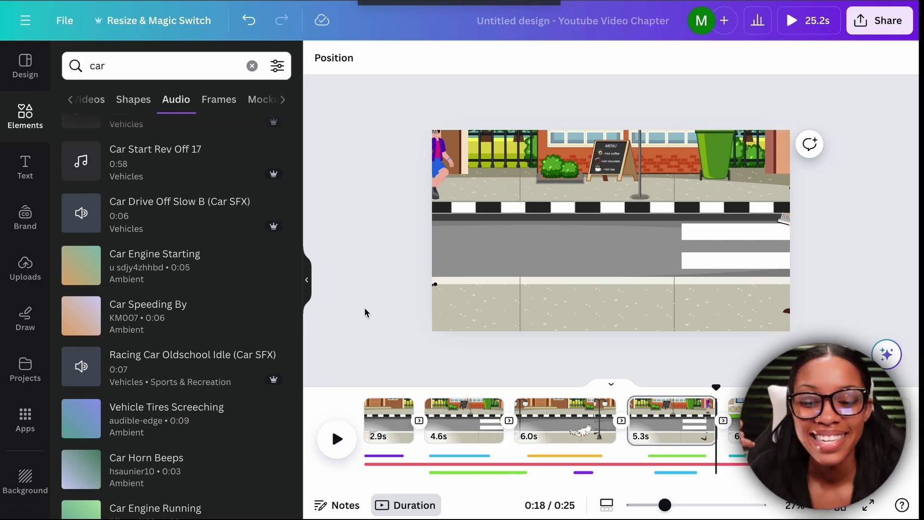
left_click(308, 283)
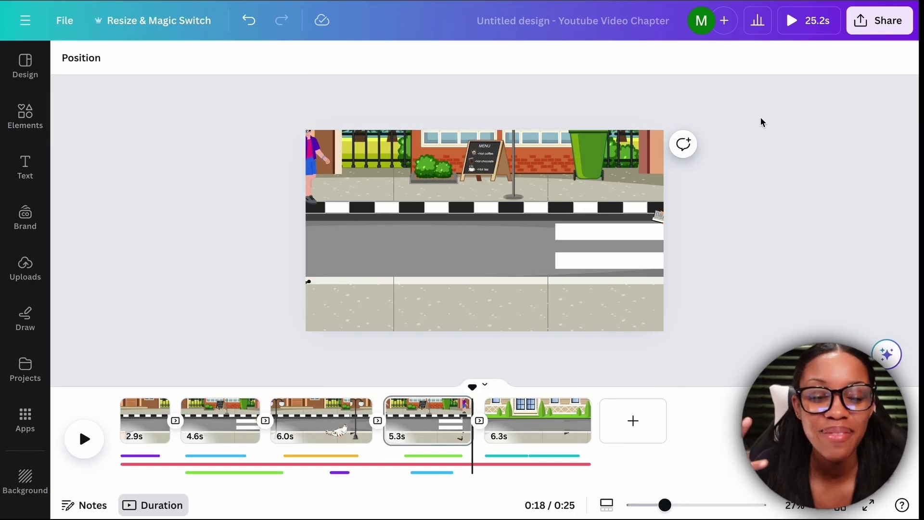